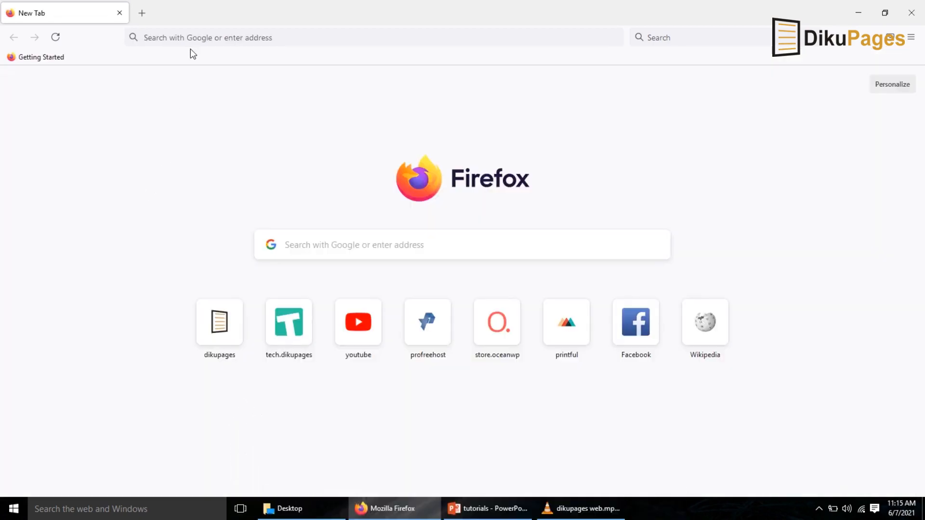
Go to profreehost.com in the browser.
click(188, 44)
text(prof)
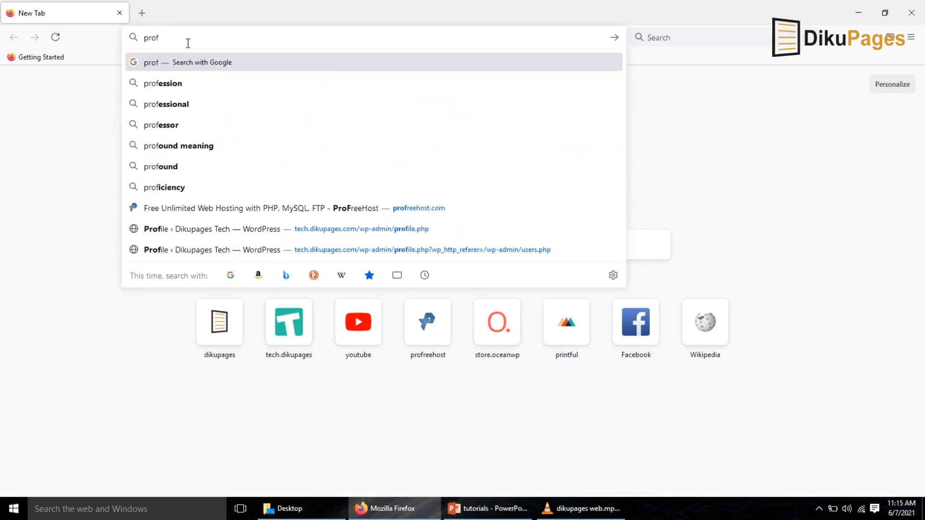
text(reehost.c)
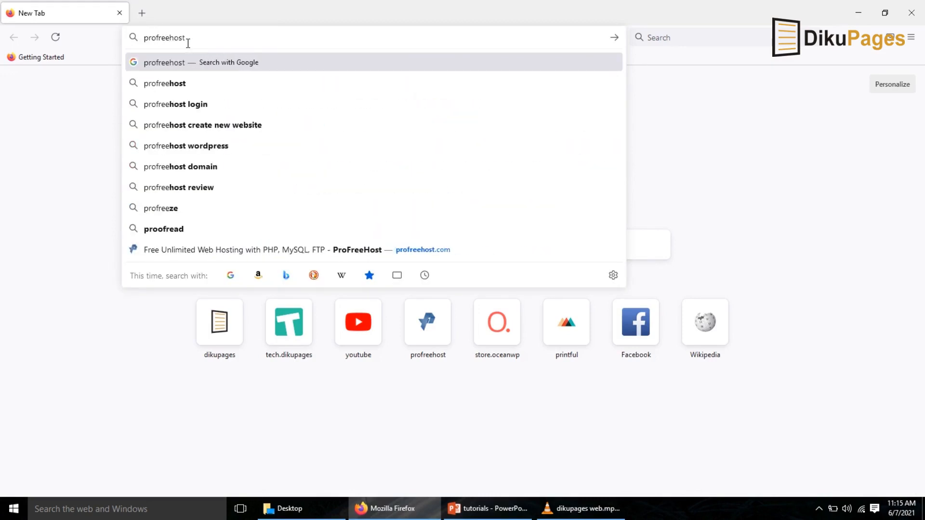
text(om)
key(Return)
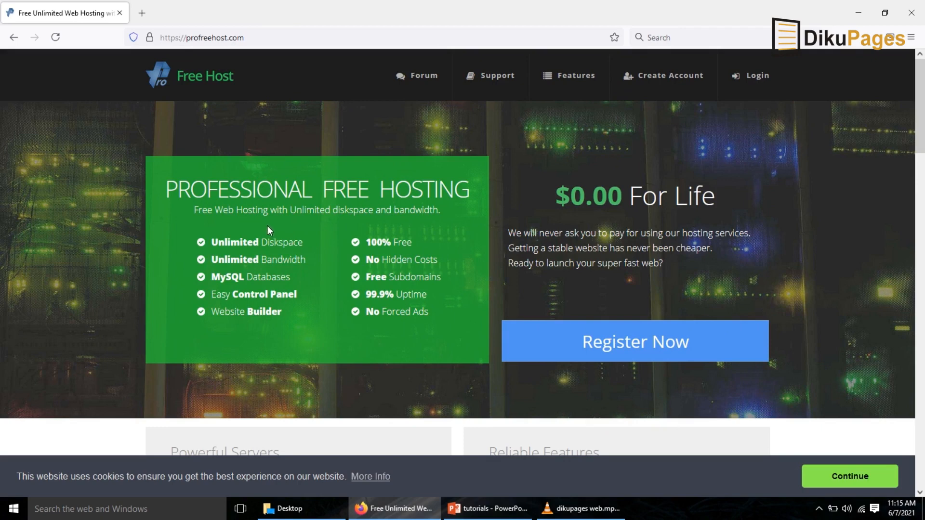
Open the registration page from the free hosting home page.
drag(193, 211, 430, 314)
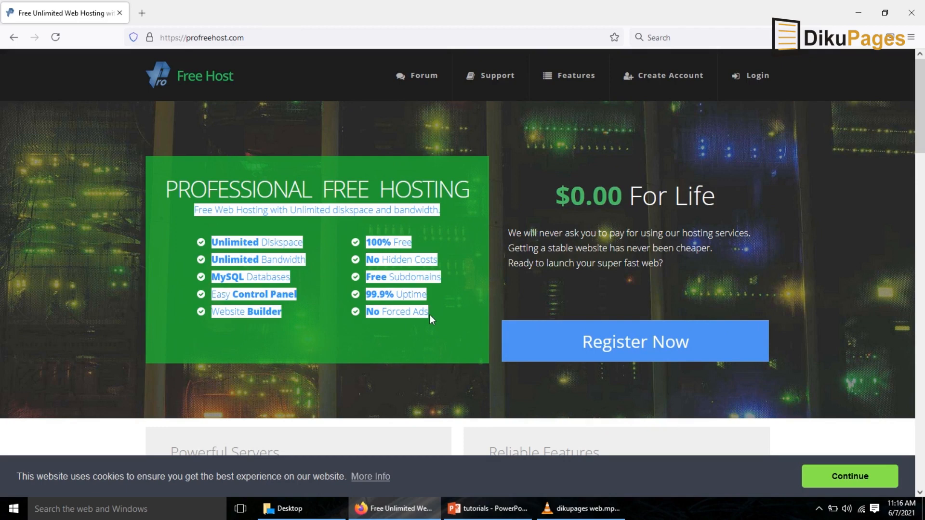
click(352, 333)
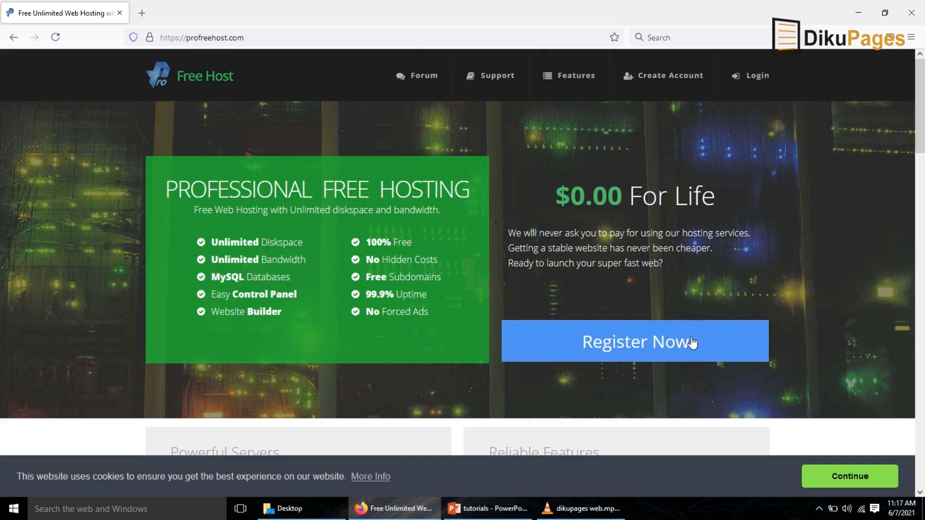
click(622, 348)
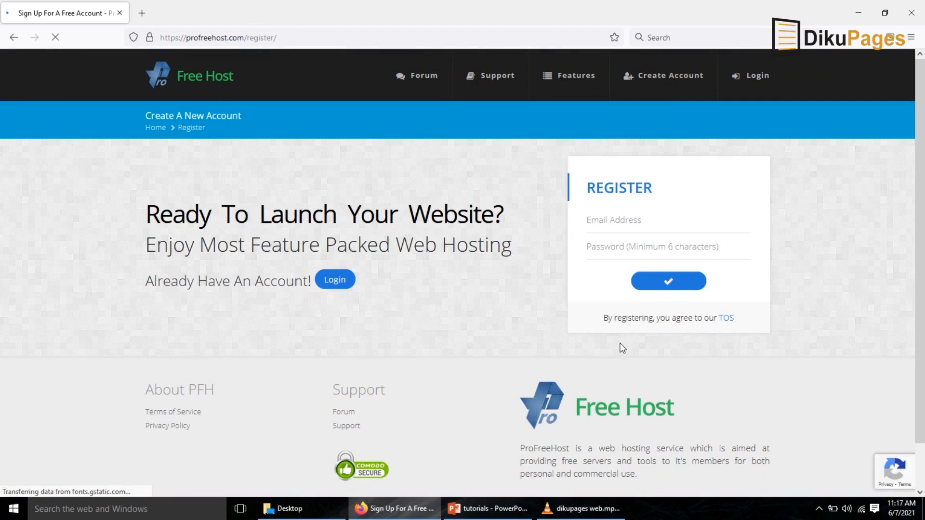
Fill in the account e-mail address and a securely generated password, then submit the registration form.
click(623, 222)
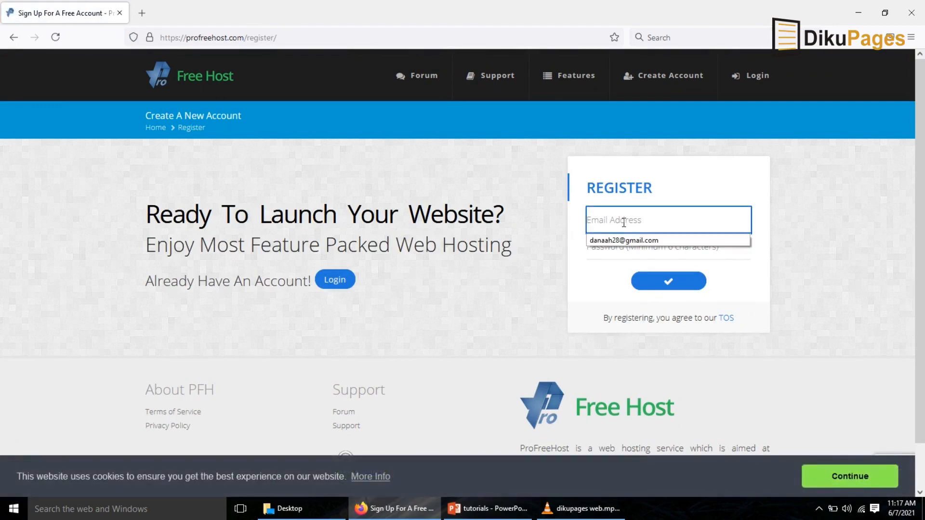
key(Down)
key(Return)
key(Return)
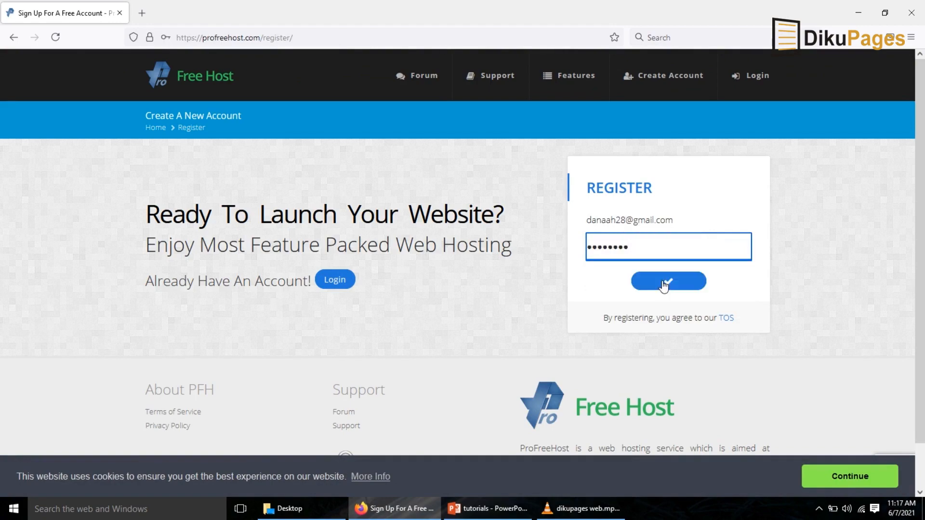
click(664, 286)
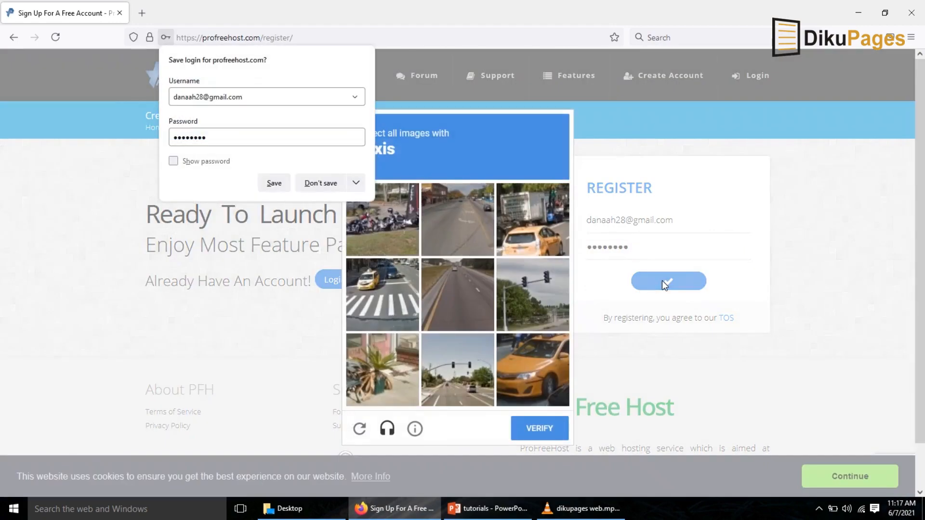
Decline saving the login and solve the image challenge by selecting all taxi pictures, then verify.
click(452, 159)
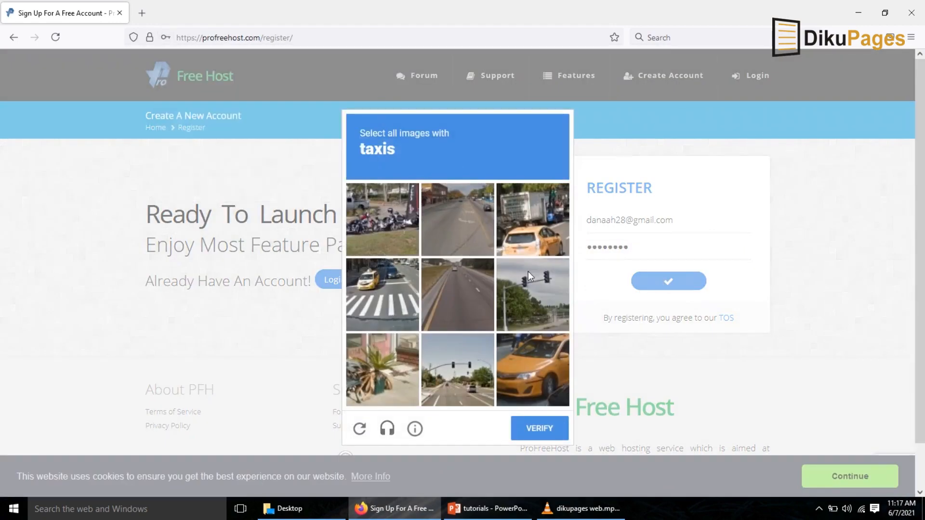
click(548, 235)
click(383, 294)
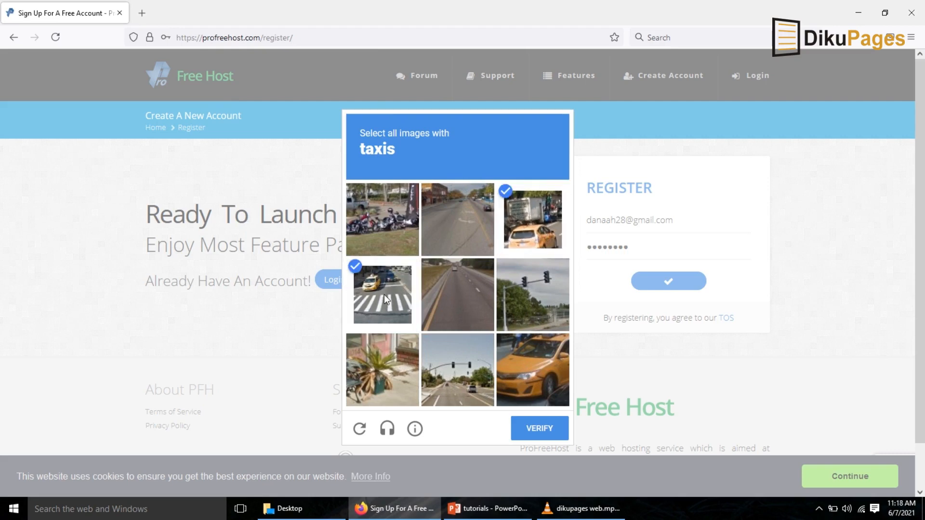
click(522, 385)
click(538, 435)
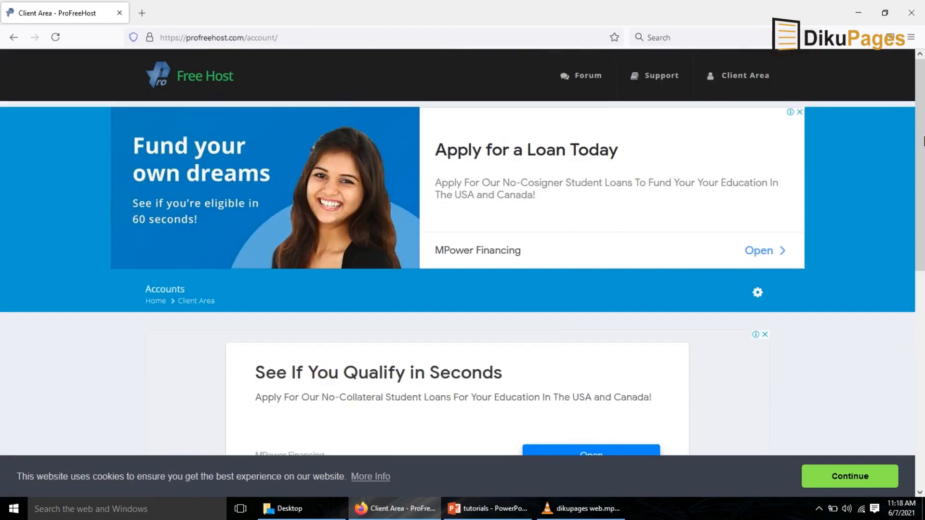
Activate the new account from the activation e-mail in Gmail.
scroll(214, 381, down, 3)
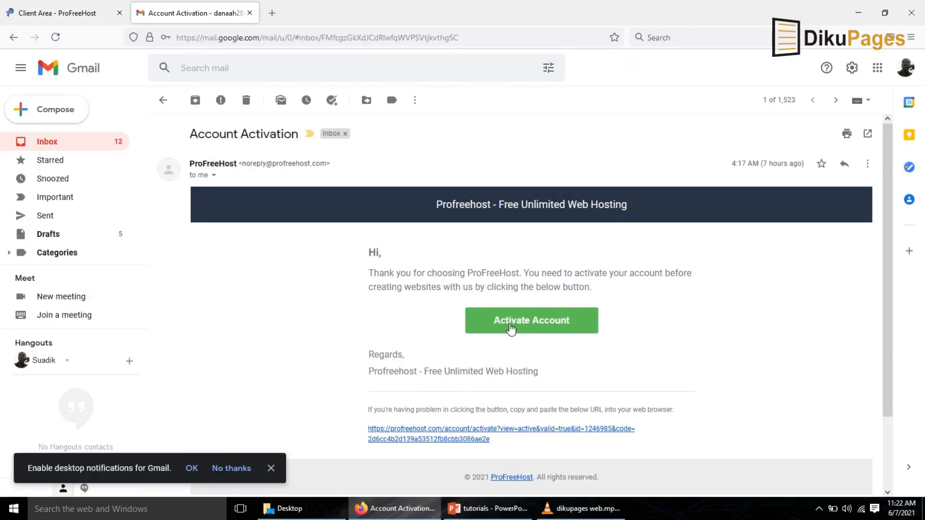
click(525, 329)
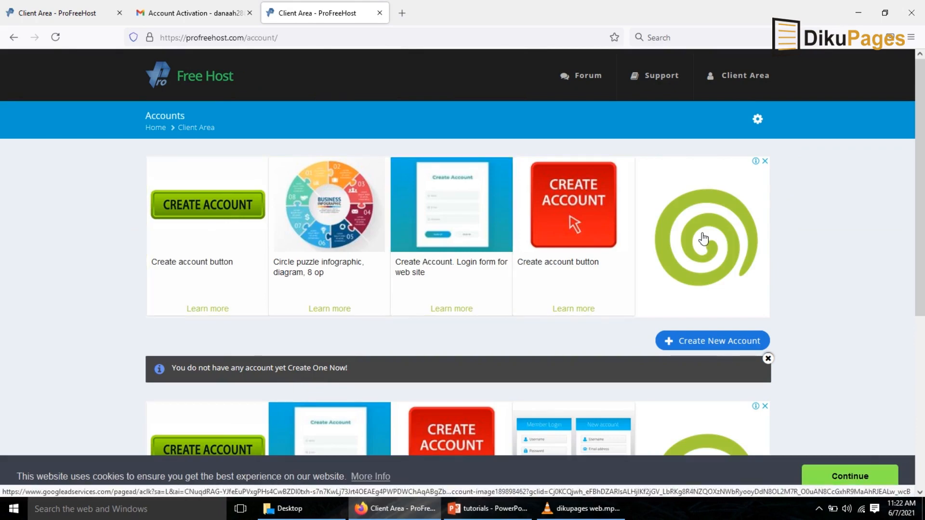
Open the form for creating a new website account, closing the advertisement.
mouse_move(921, 221)
mouse_down()
mouse_move(922, 316)
mouse_move(922, 217)
mouse_up()
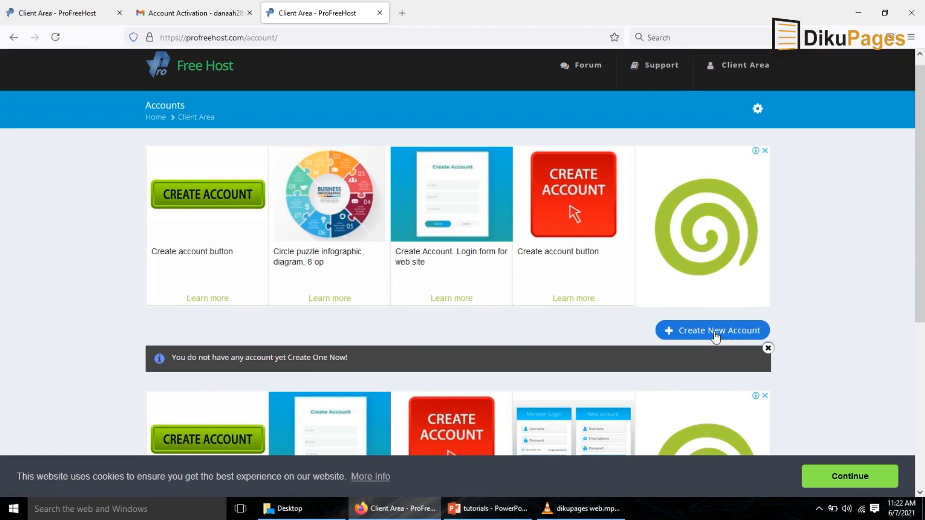
click(689, 336)
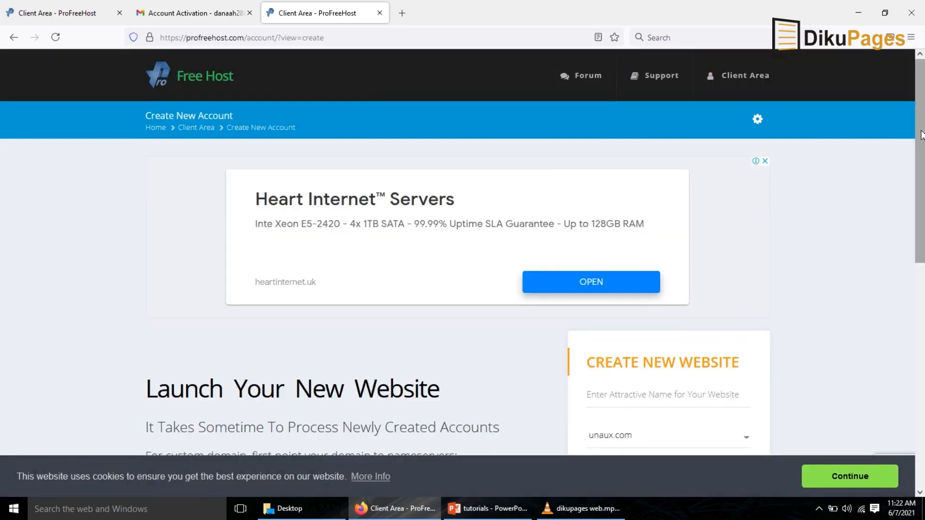
drag(923, 131, 924, 225)
click(628, 230)
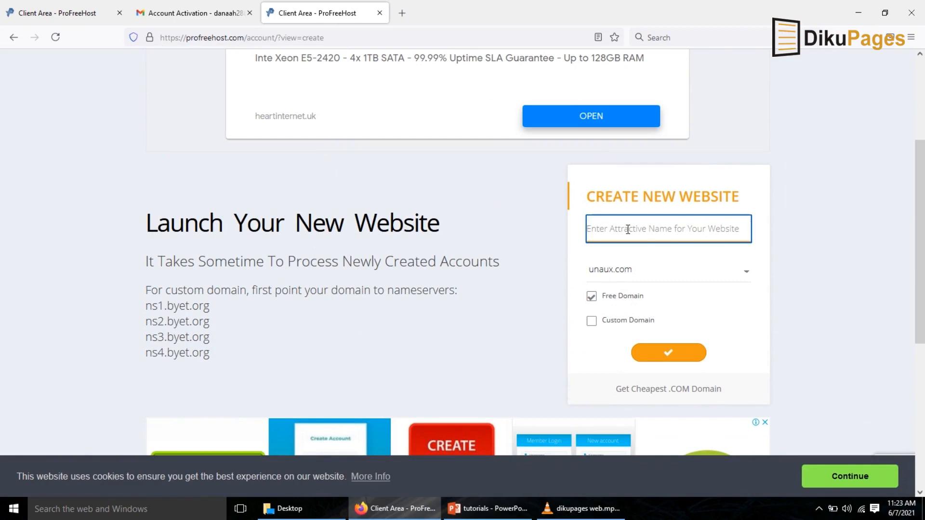
Create a website named dikupages on the free ezyro.com domain.
text(dikupages)
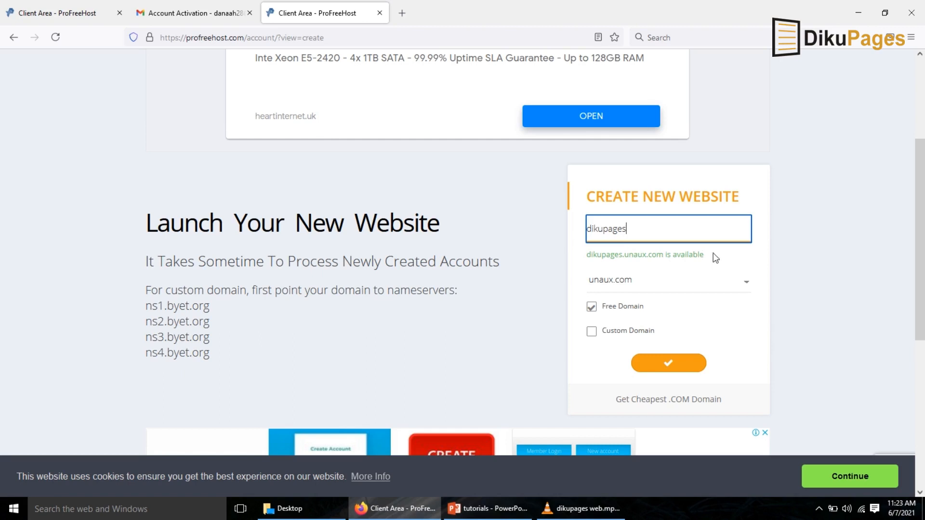
click(747, 290)
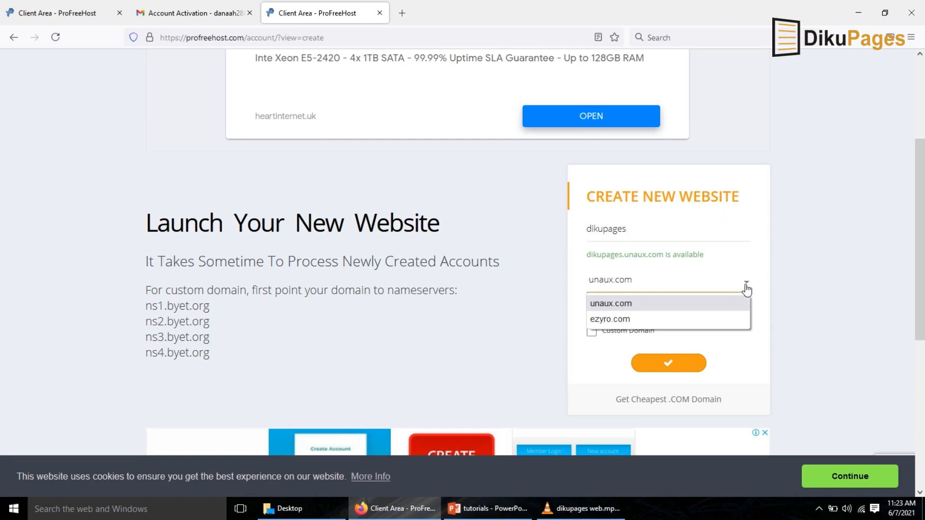
click(615, 320)
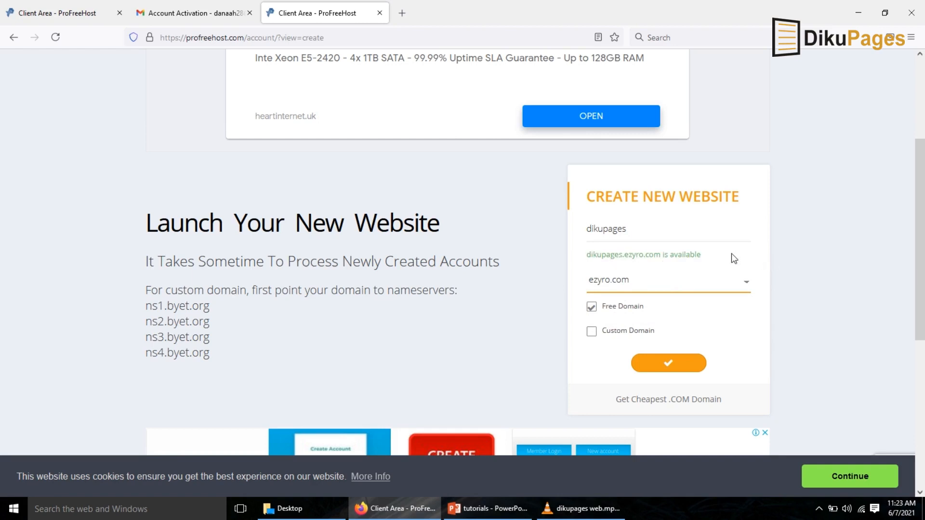
drag(586, 255, 710, 257)
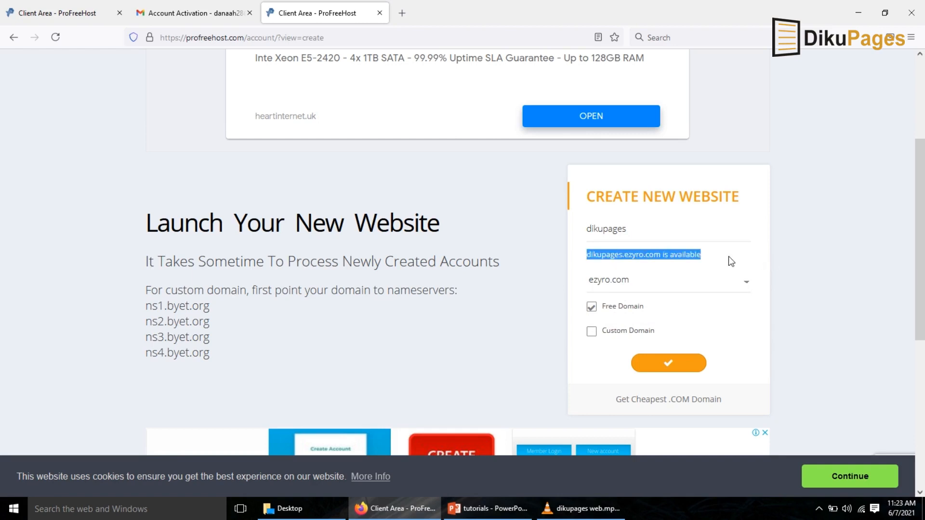
click(664, 368)
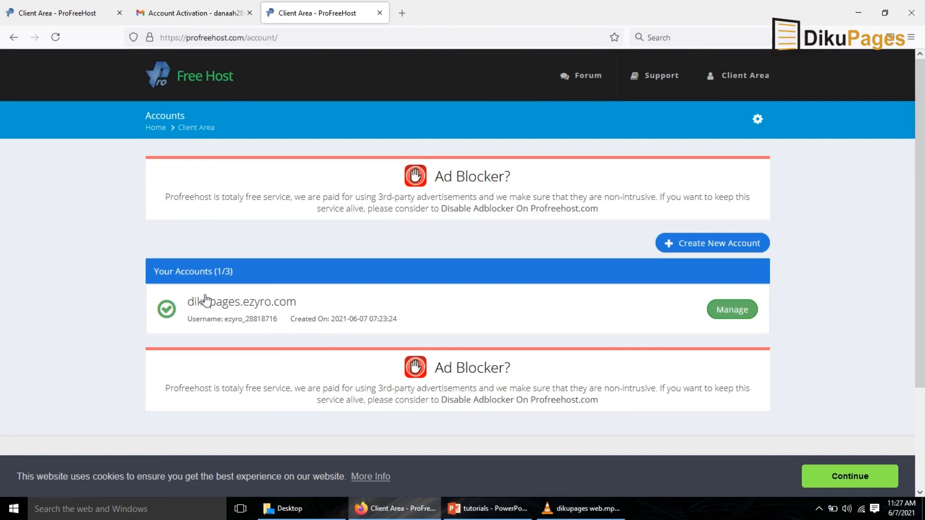
Open the control panel for the dikupages.ezyro.com account.
click(731, 317)
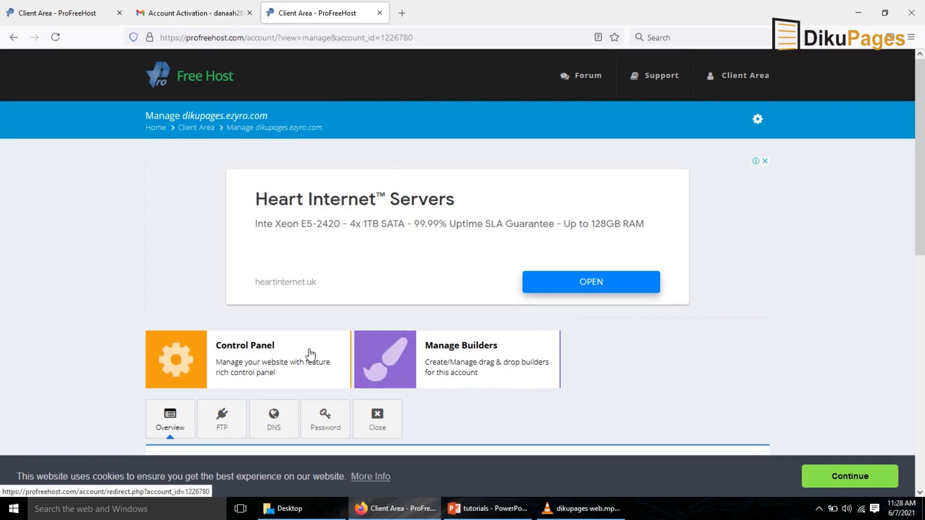
click(236, 355)
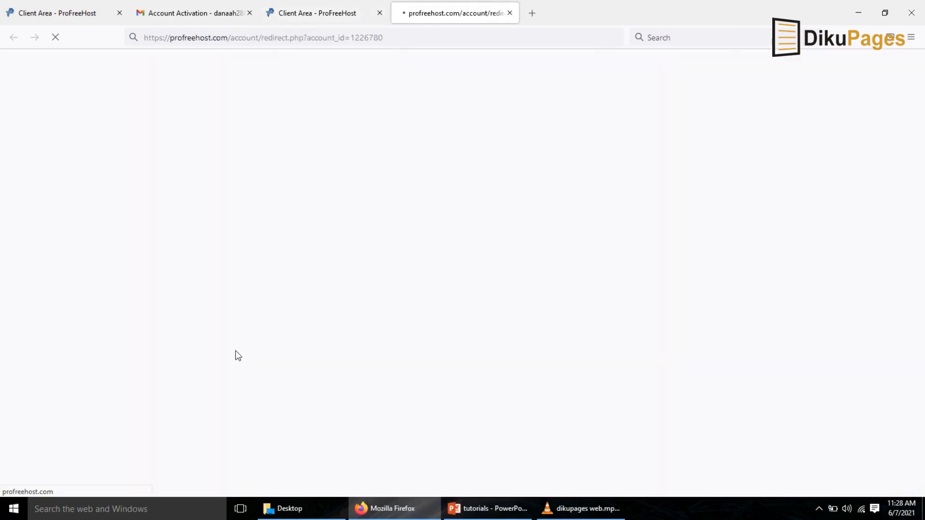
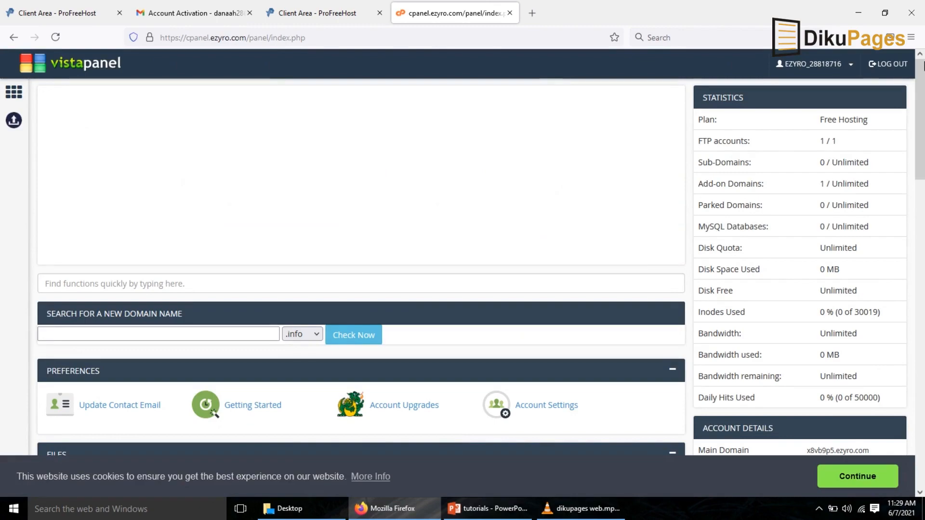
Open the WordPress installer through Softaculous Apps Installer in the control panel.
drag(924, 85, 924, 317)
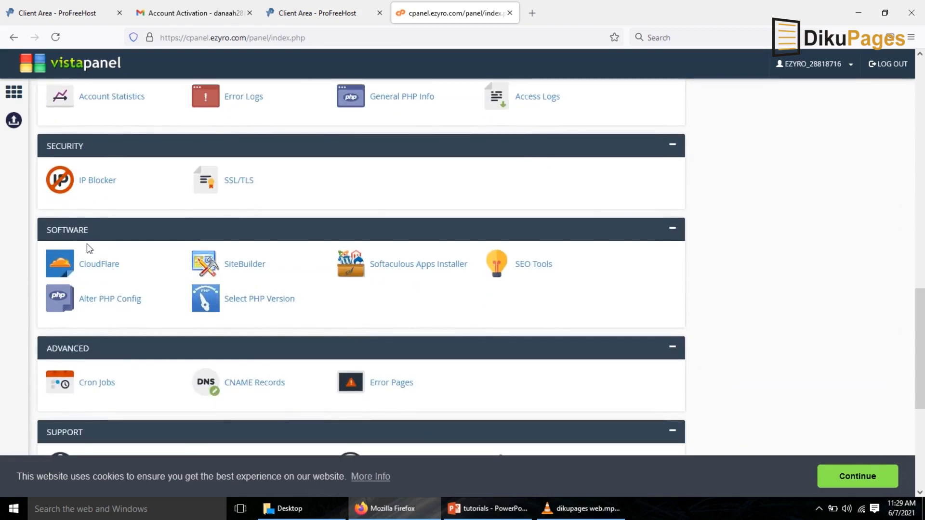
click(402, 273)
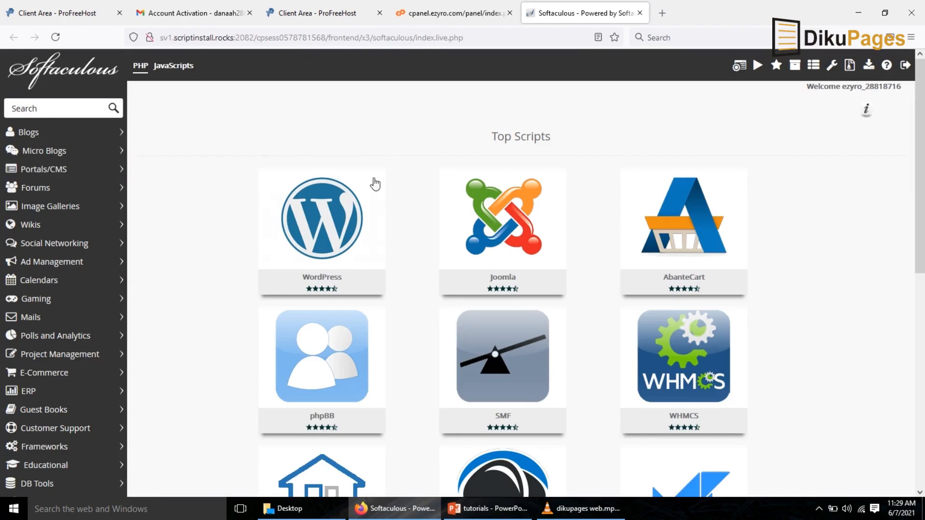
mouse_move(285, 211)
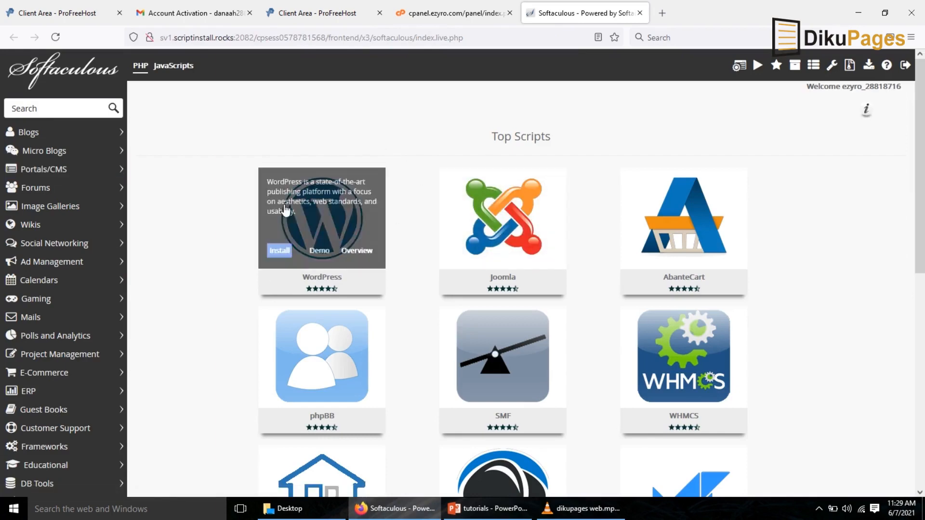
click(275, 255)
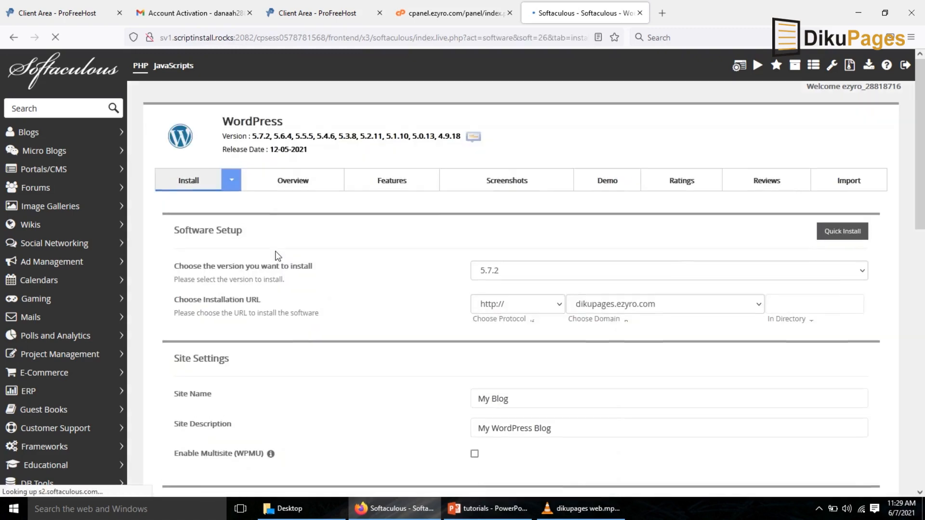
Choose WordPress version 5.7.2 and review the default site name and description.
click(500, 281)
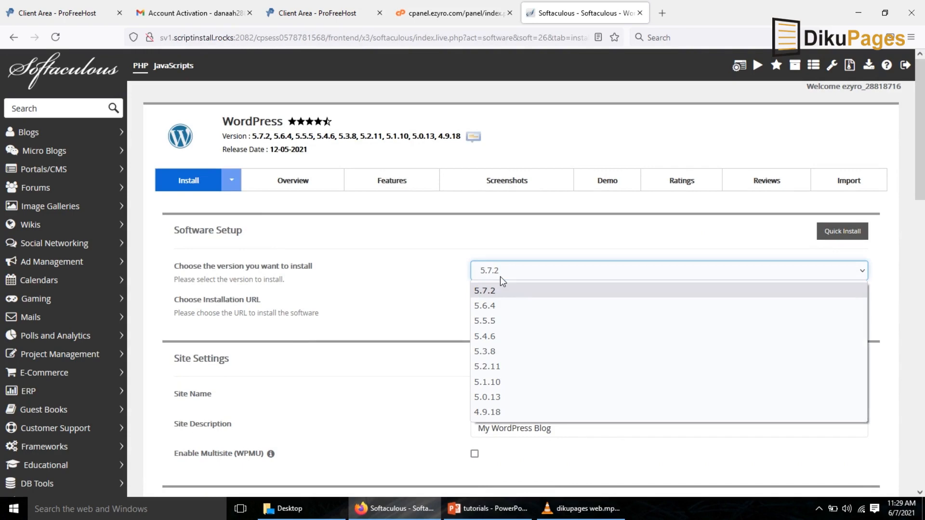
click(500, 278)
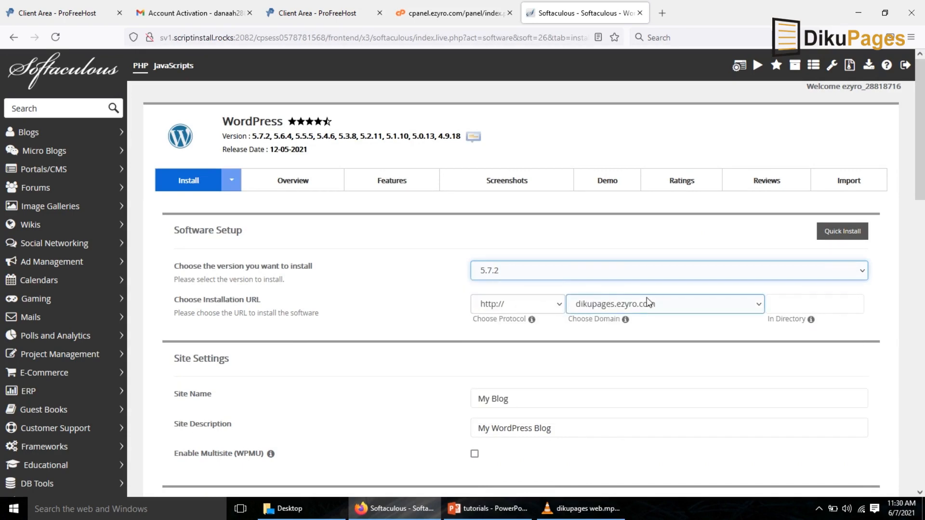
drag(923, 160, 924, 218)
triple_click(546, 226)
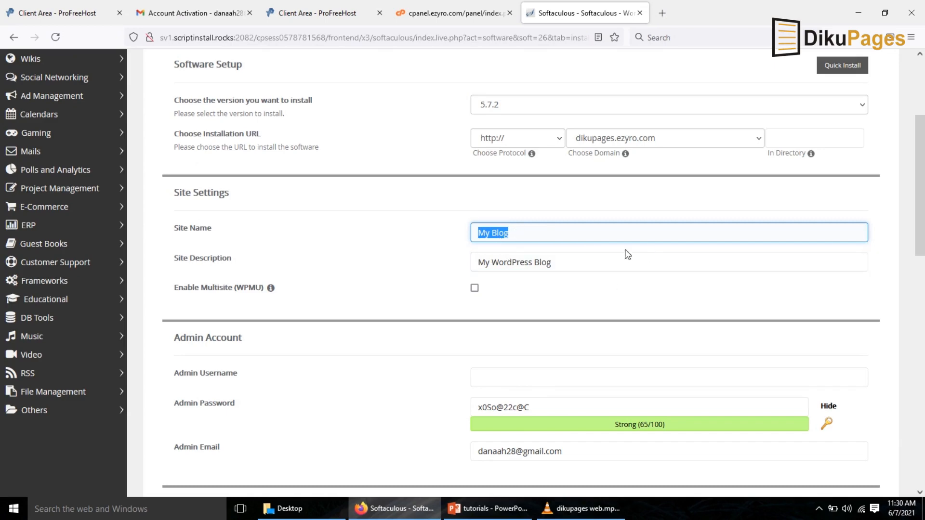
click(565, 264)
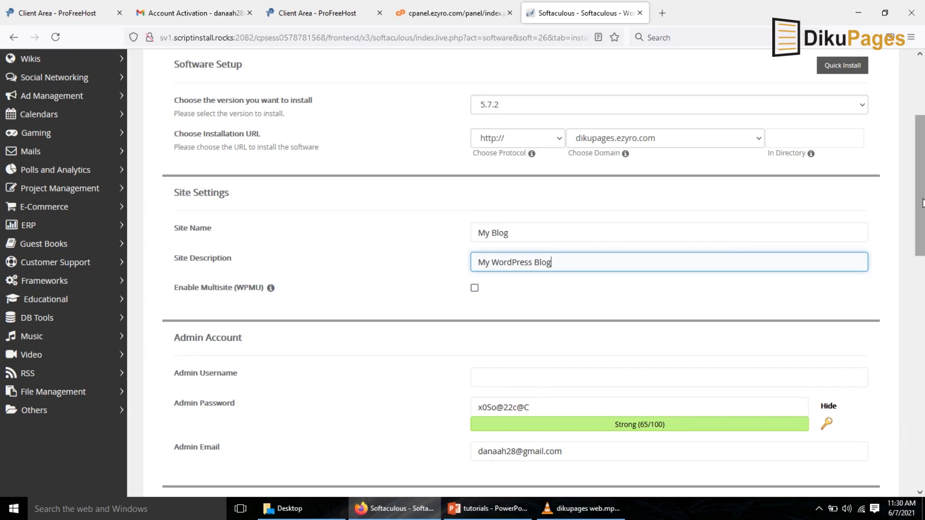
scroll(564, 264, down, 3)
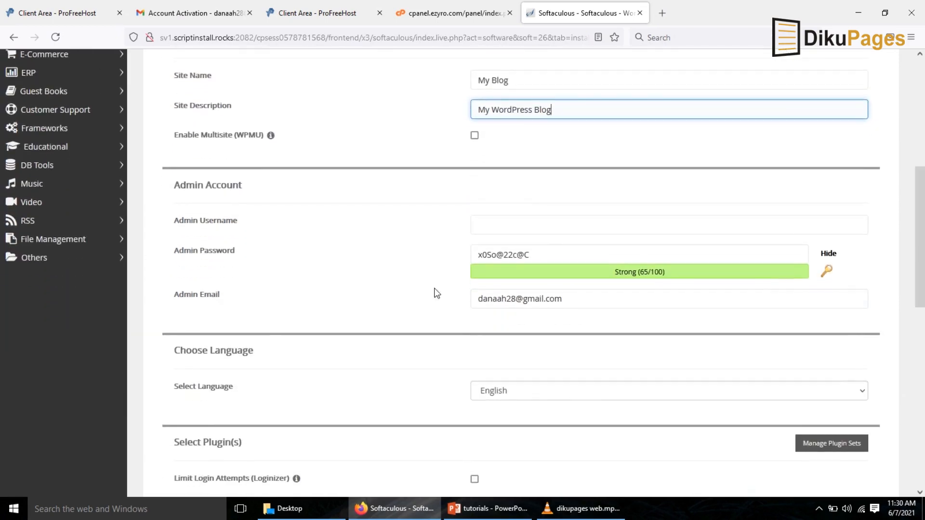
Enter the admin username and edit the admin password, hiding it.
click(526, 231)
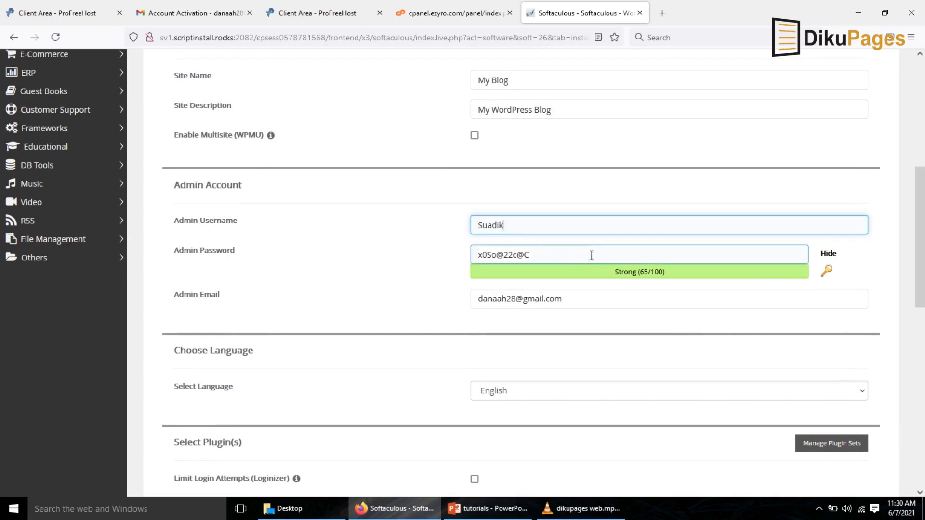
click(829, 254)
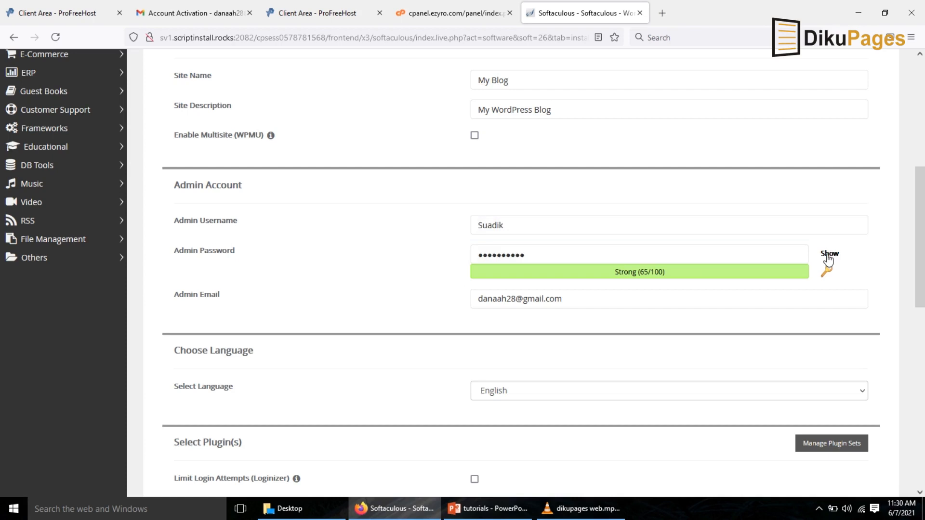
key(BackSpace)
key(BackSpace)
key(BackSpace)
Install WordPress on dikupages with the remaining default settings.
click(629, 300)
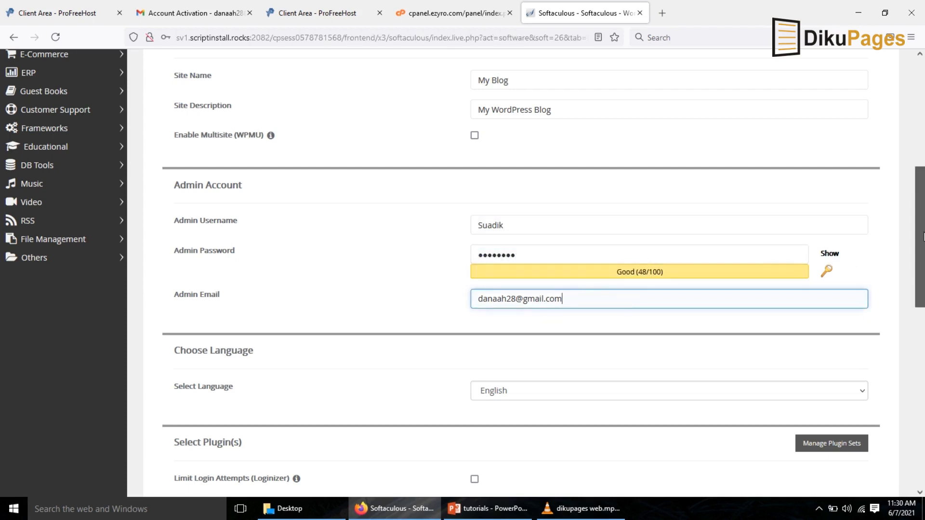
scroll(629, 300, down, 3)
click(637, 240)
click(636, 240)
drag(924, 223, 924, 421)
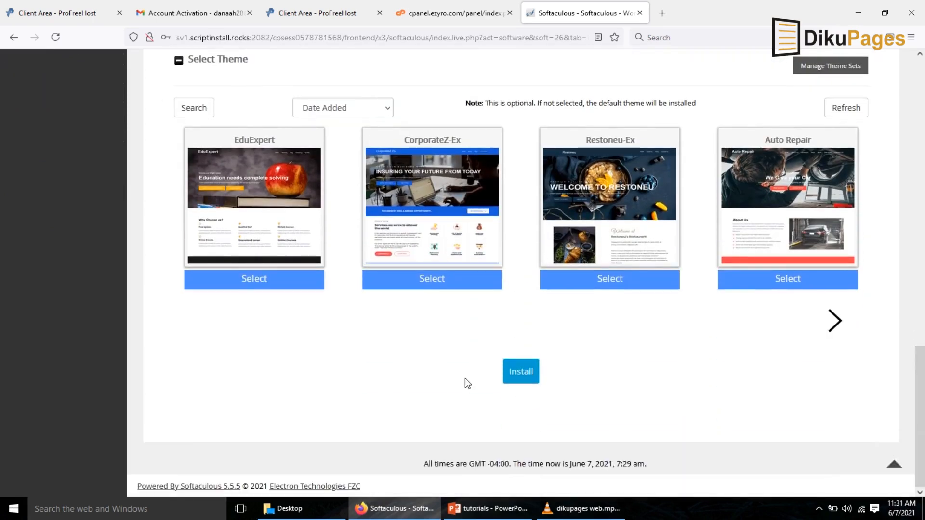
click(520, 378)
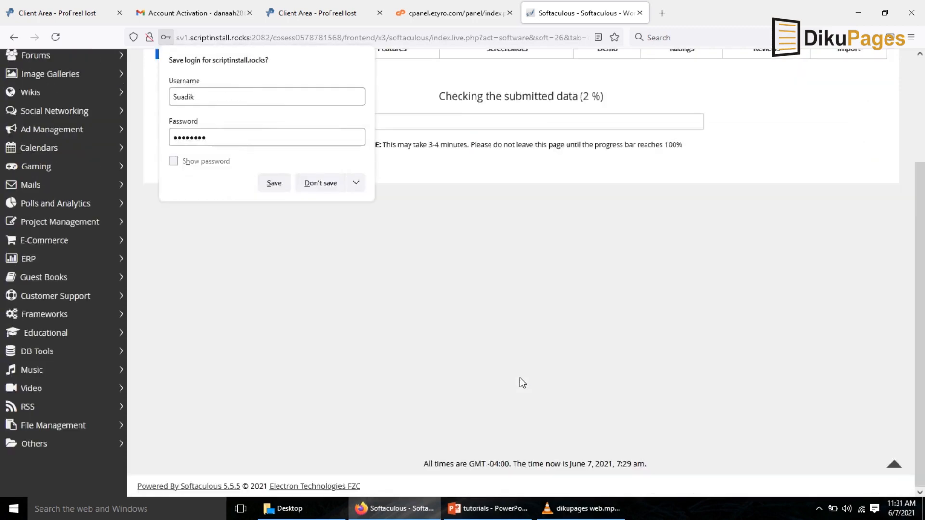
click(520, 378)
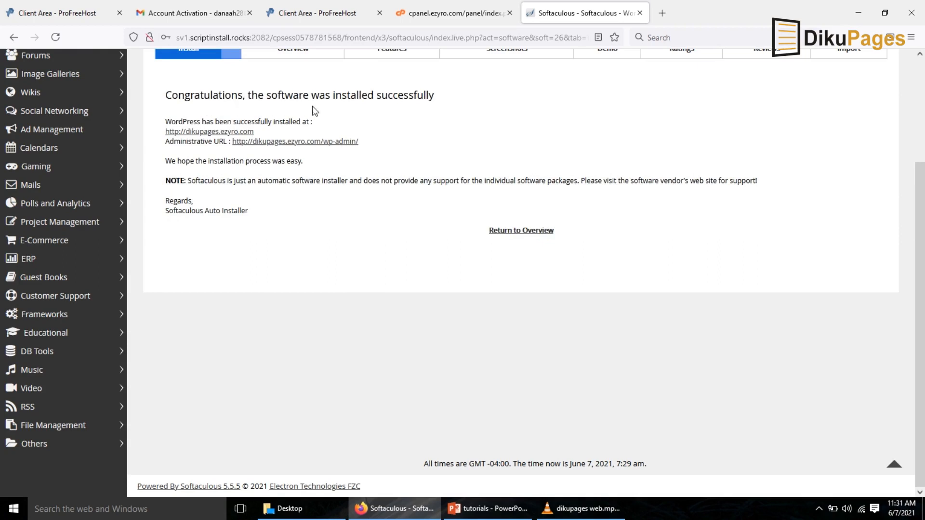
Open the newly installed site in a new tab to view it, then close that tab.
click(198, 131)
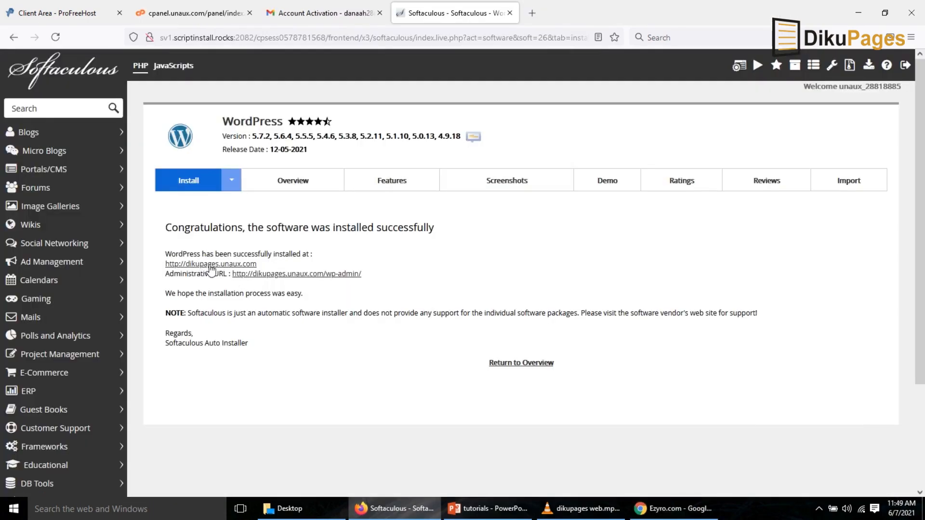
click(216, 264)
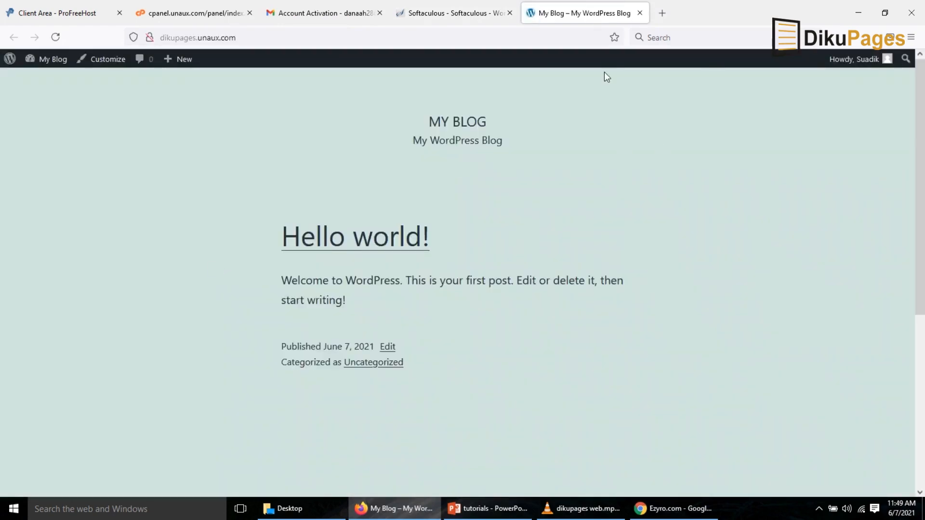
click(640, 13)
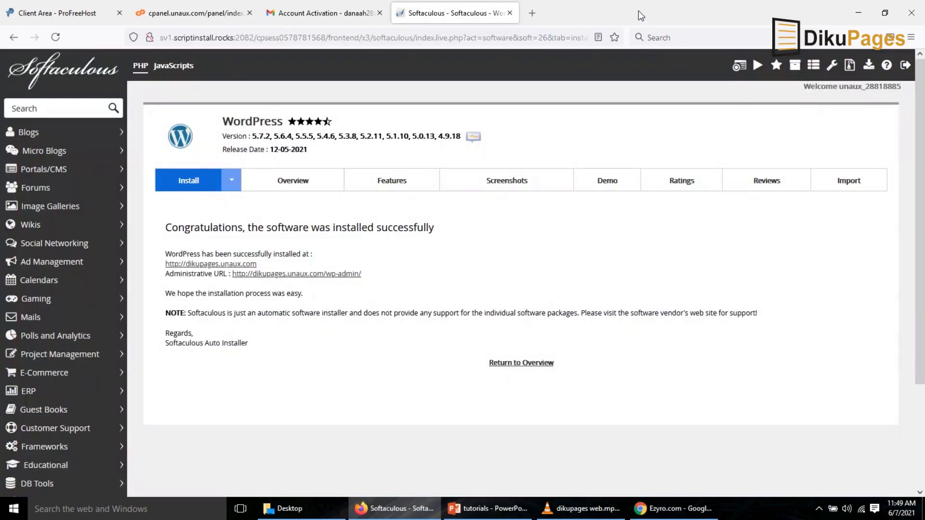
Open the WordPress admin dashboard, search for the astra theme, and install and activate Astra.
click(314, 275)
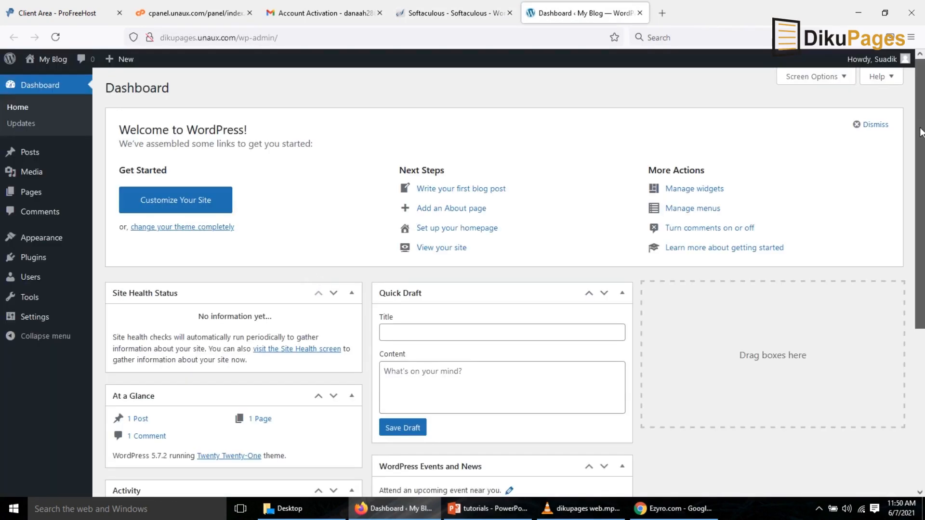
mouse_move(920, 132)
mouse_down()
mouse_move(923, 343)
mouse_move(924, 132)
mouse_up()
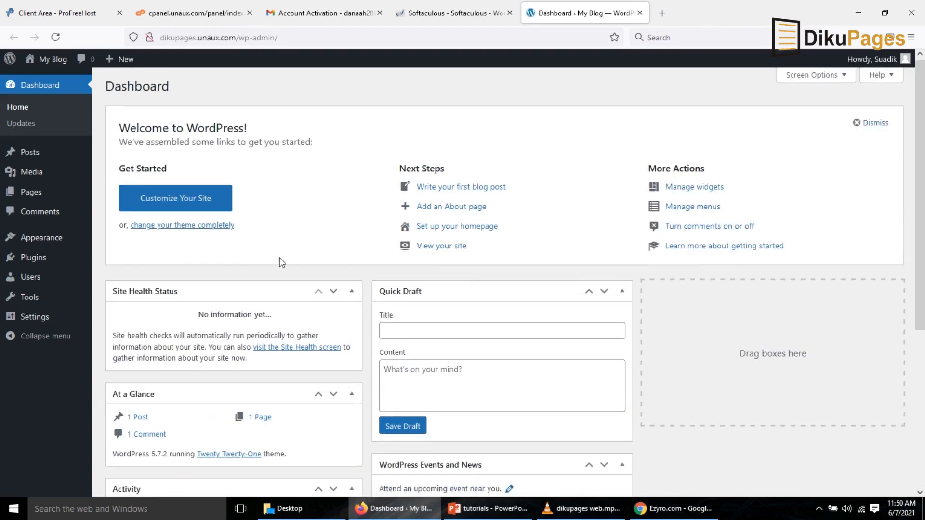
mouse_move(44, 241)
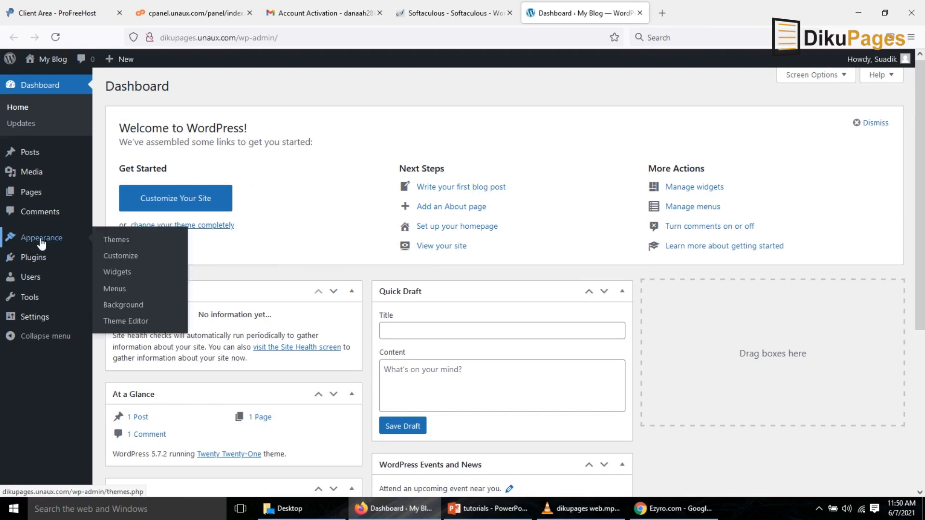
click(111, 243)
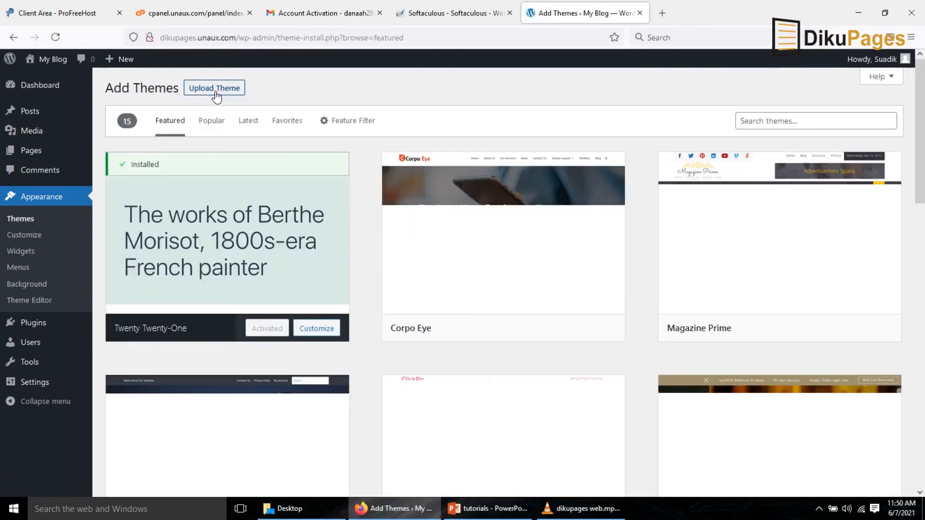
mouse_move(227, 234)
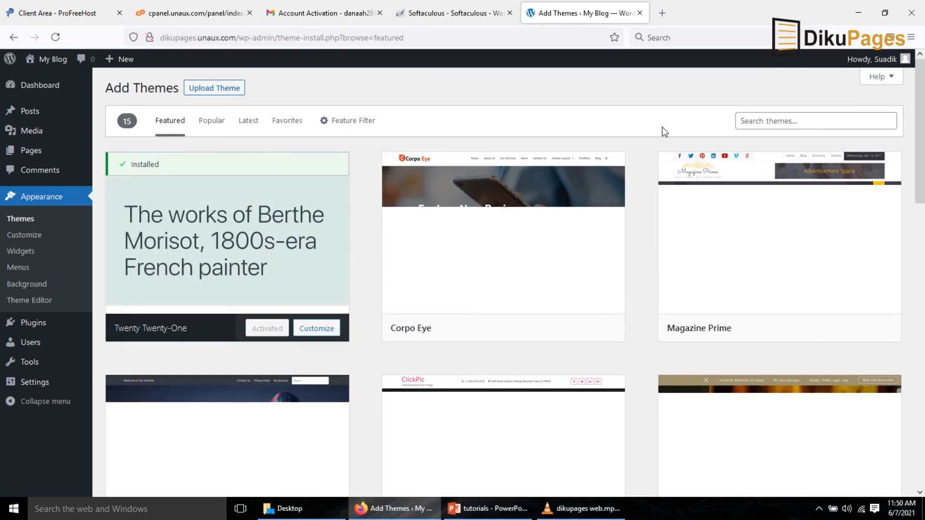
click(781, 125)
text(astra)
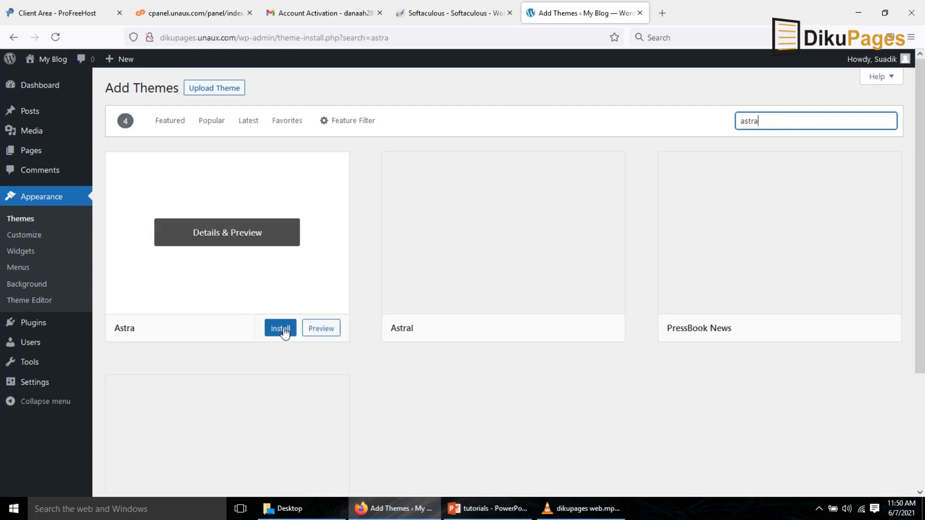
click(278, 332)
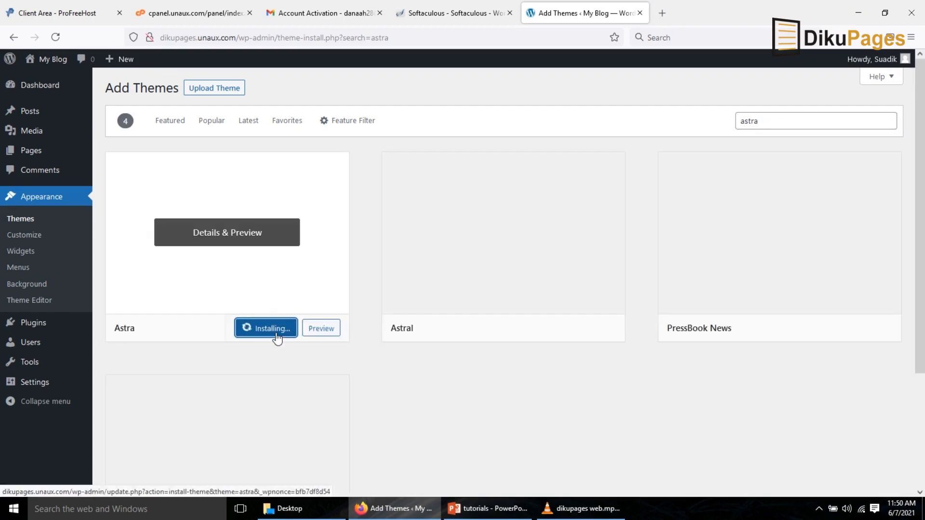
click(259, 333)
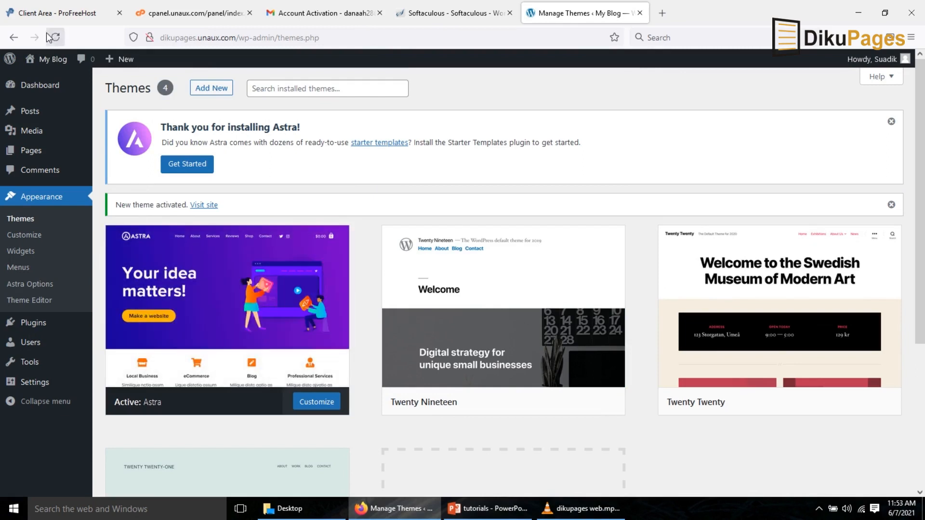
View the site in a new tab with the Astra theme applied, then return to the themes page.
mouse_move(53, 66)
middle_click(54, 68)
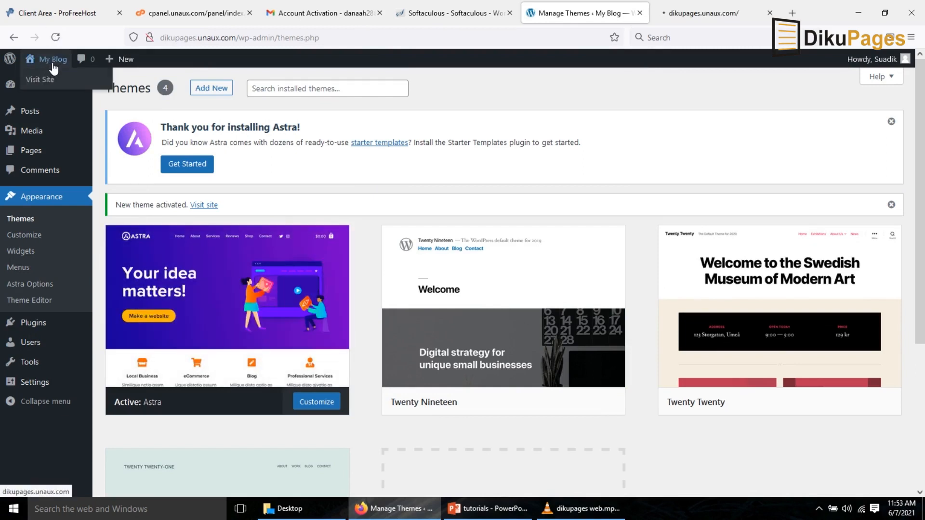
click(686, 14)
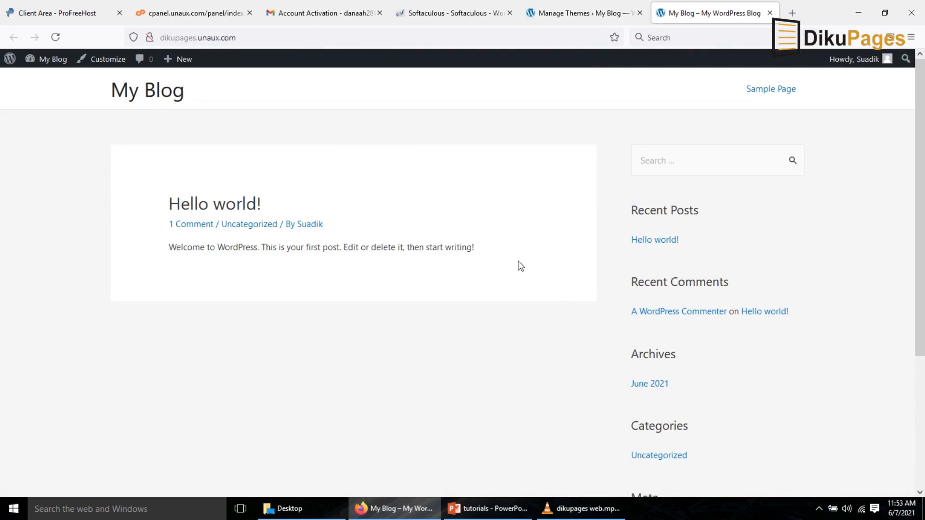
click(560, 13)
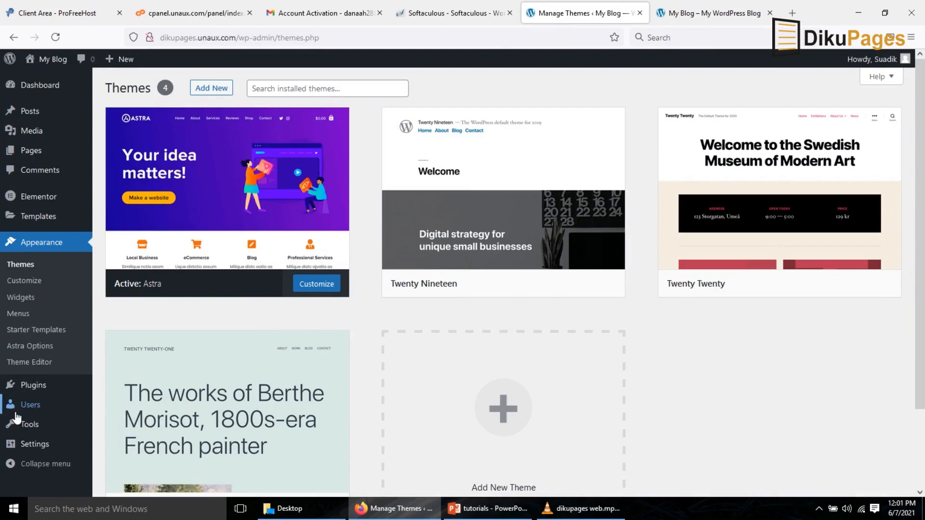
Search plugins for elementor, then install and activate Elementor Website Builder.
mouse_move(38, 393)
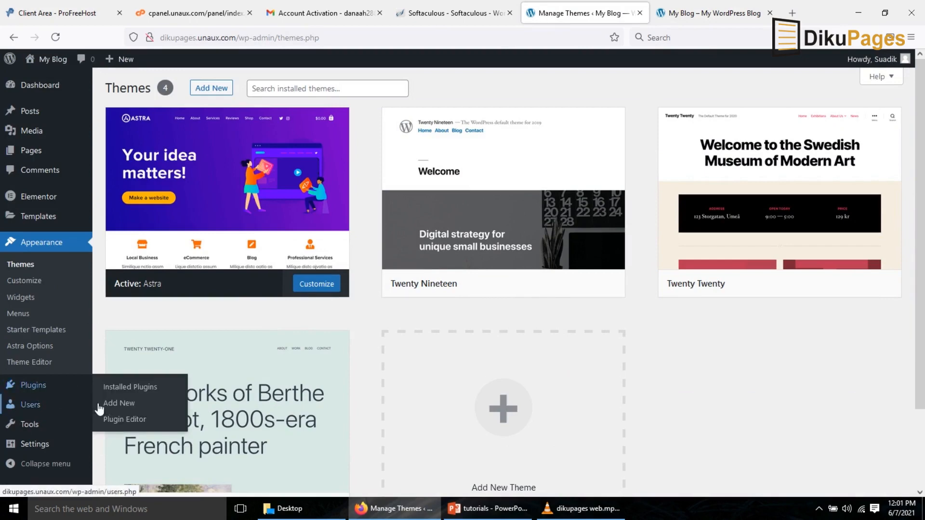
click(125, 409)
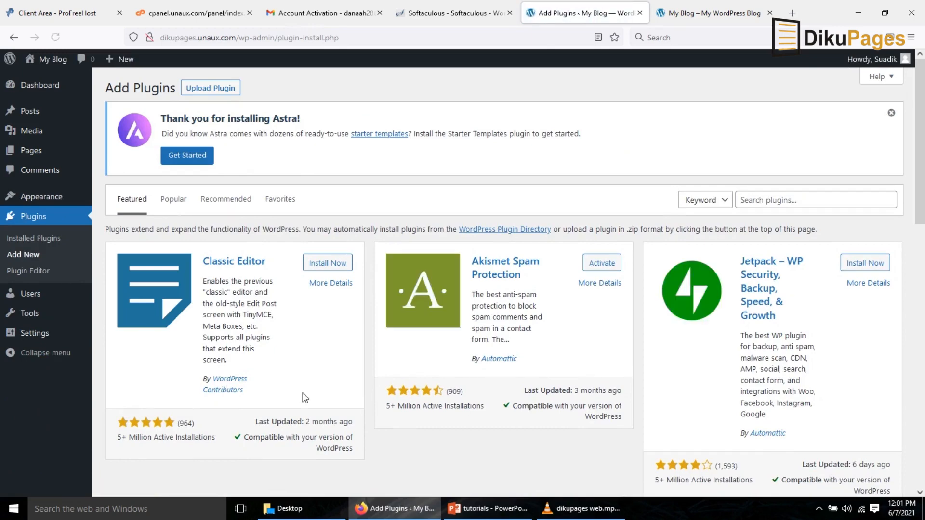
click(770, 203)
text(e)
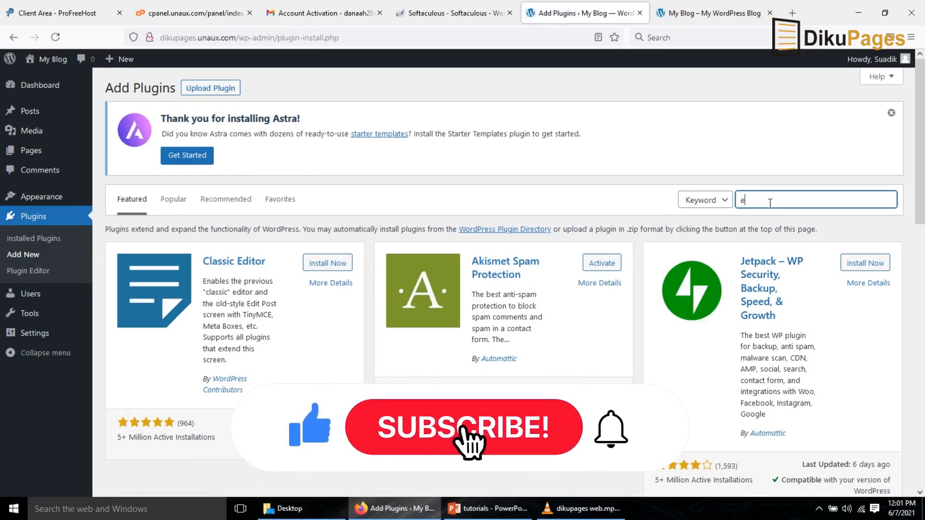
text(lementor)
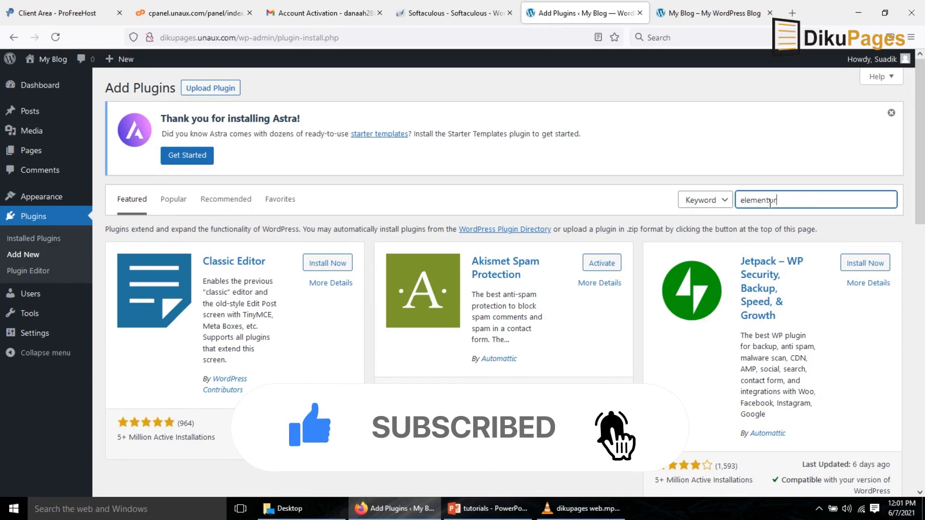
click(330, 266)
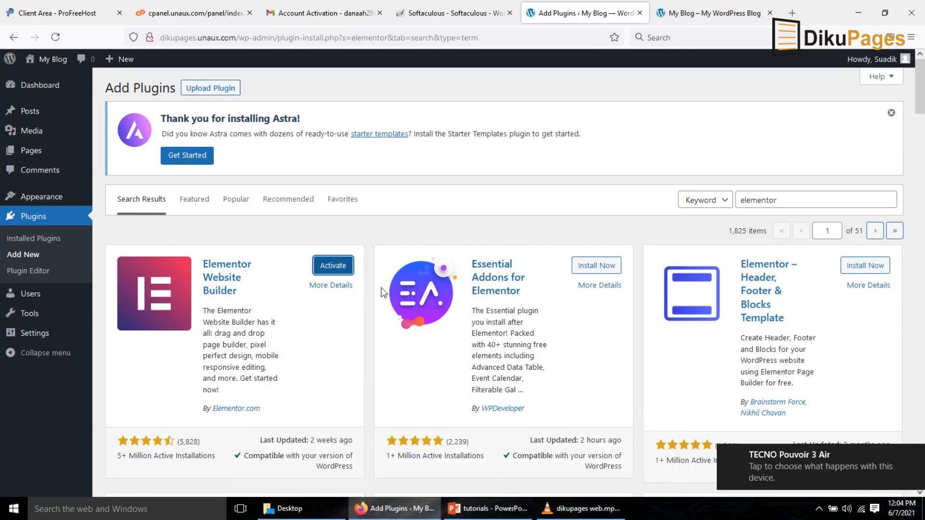
click(322, 268)
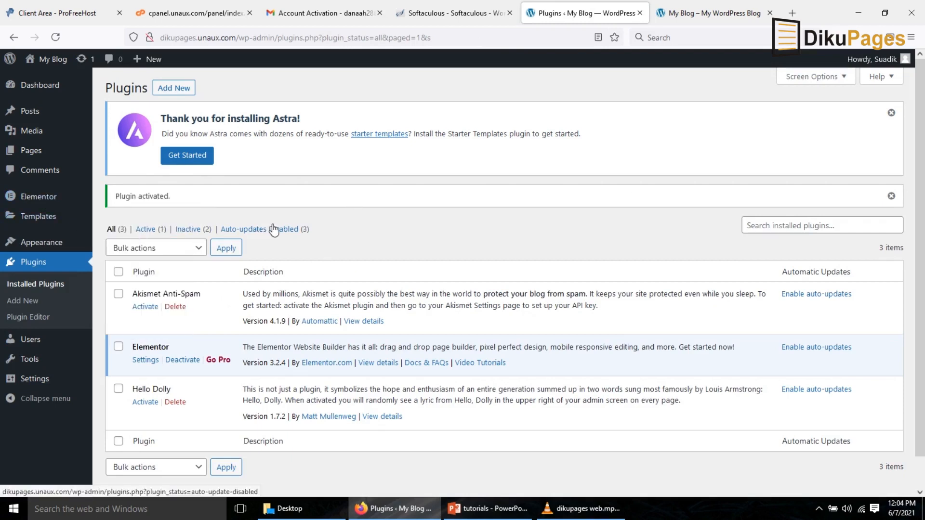
Create a new page titled home and open it for editing with Elementor.
mouse_move(31, 150)
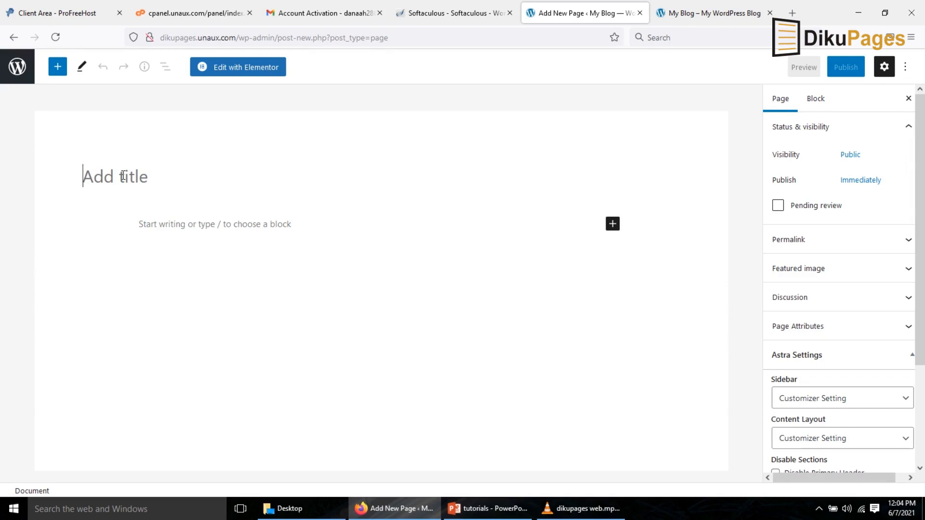
text(home)
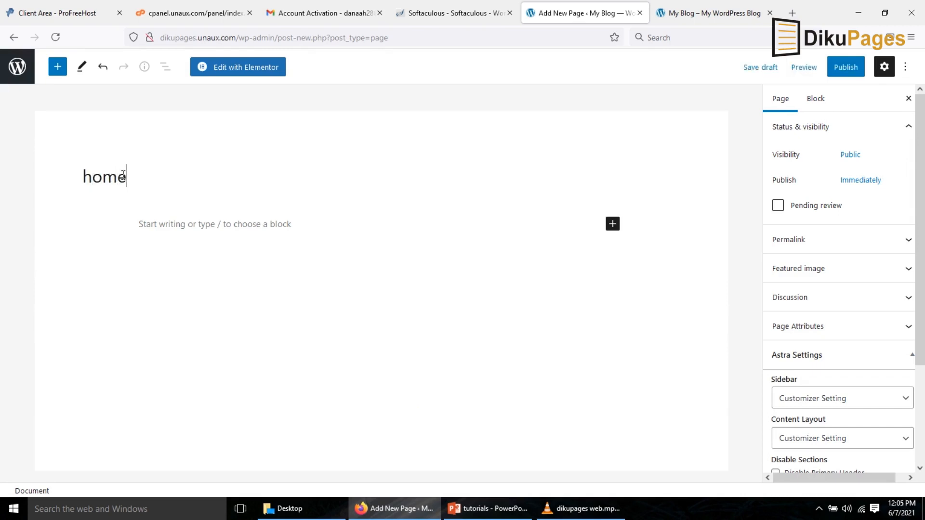
click(241, 70)
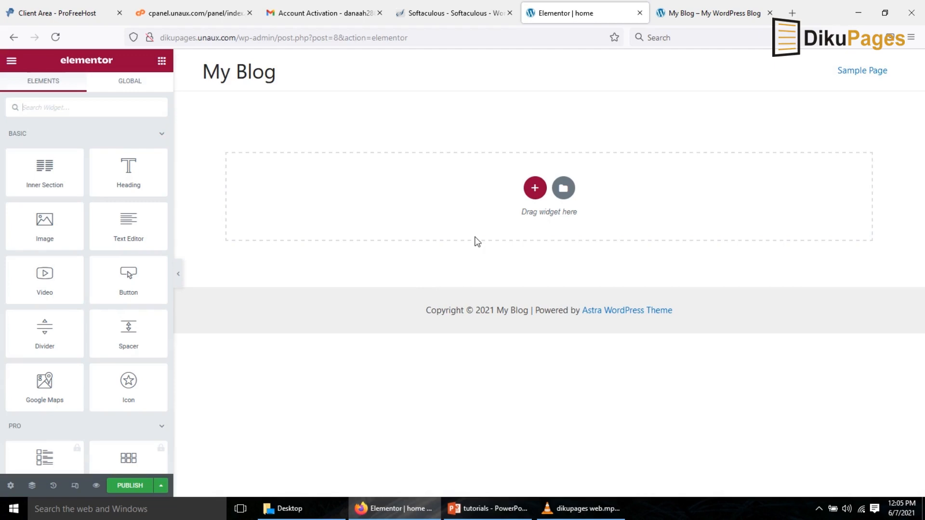
Add a single-column section and set its height to Min Height.
click(535, 189)
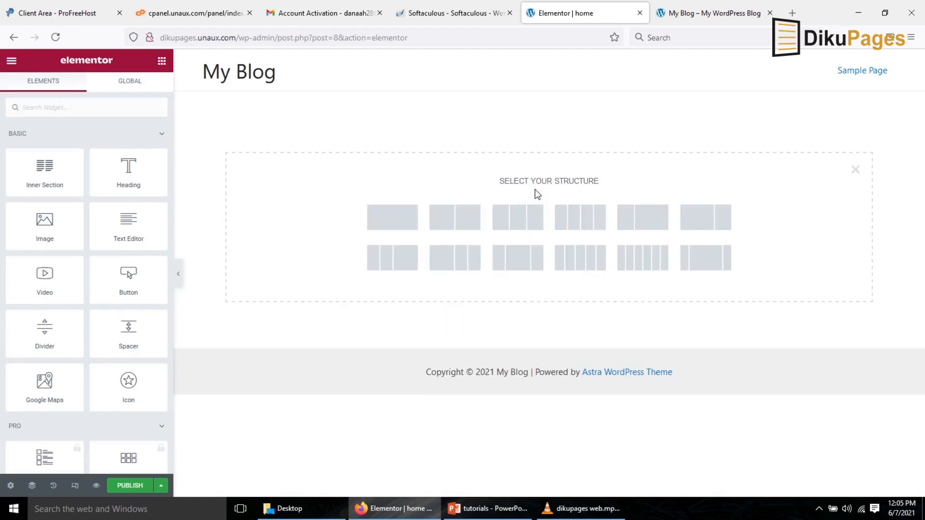
click(379, 225)
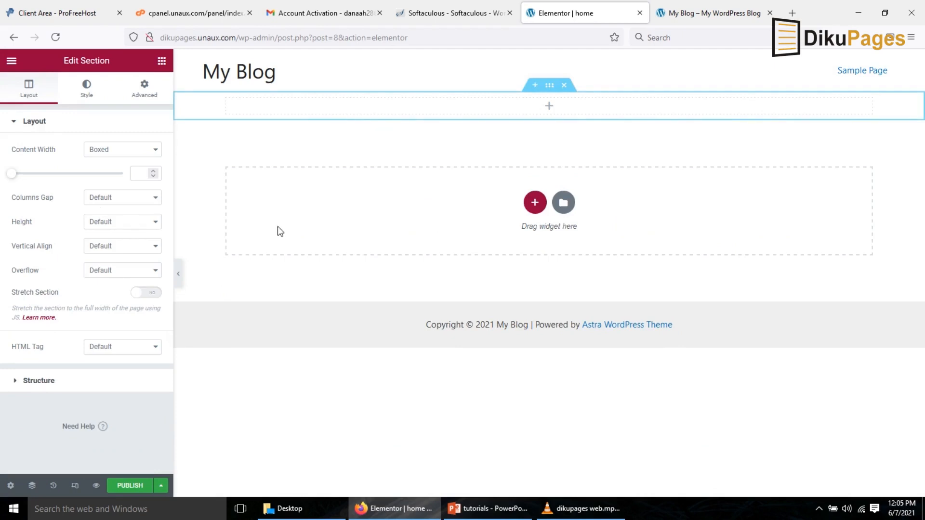
click(122, 226)
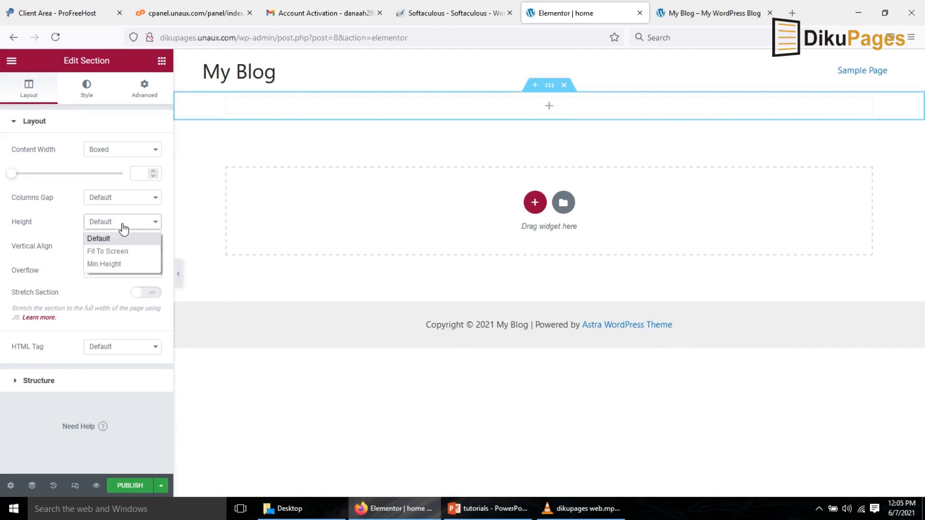
click(111, 263)
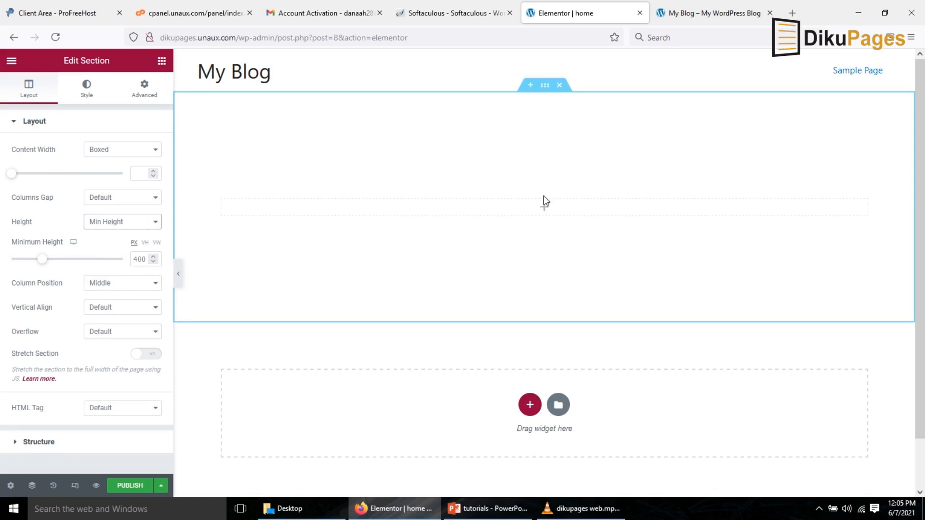
Give the section a classic background color of purple #580F70.
click(85, 99)
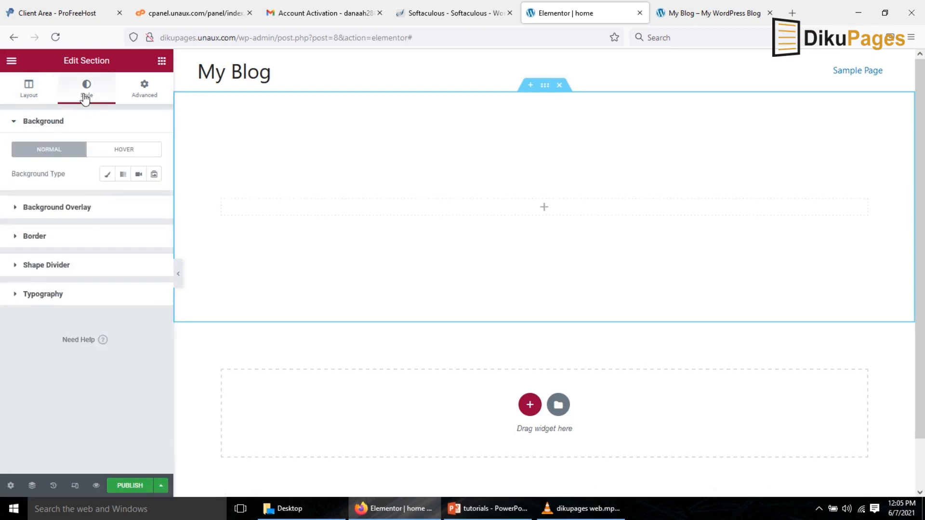
click(107, 176)
click(155, 201)
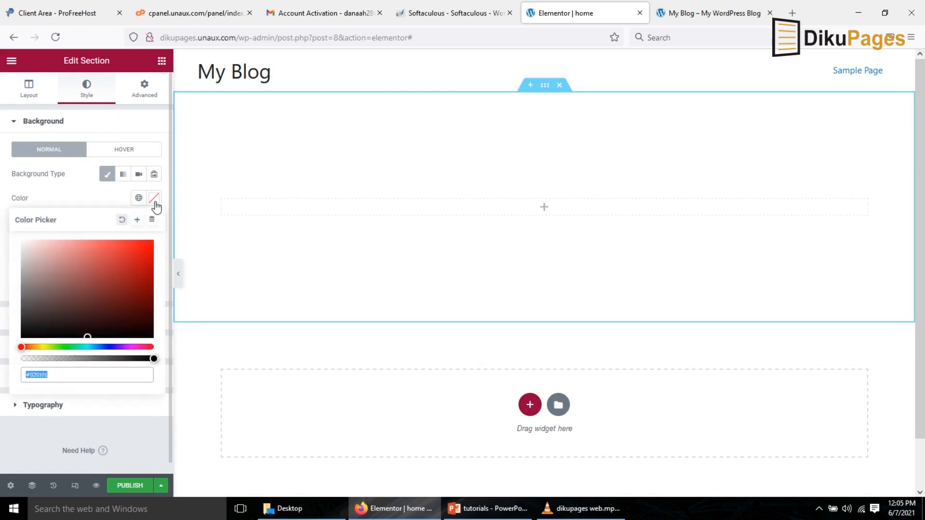
click(32, 347)
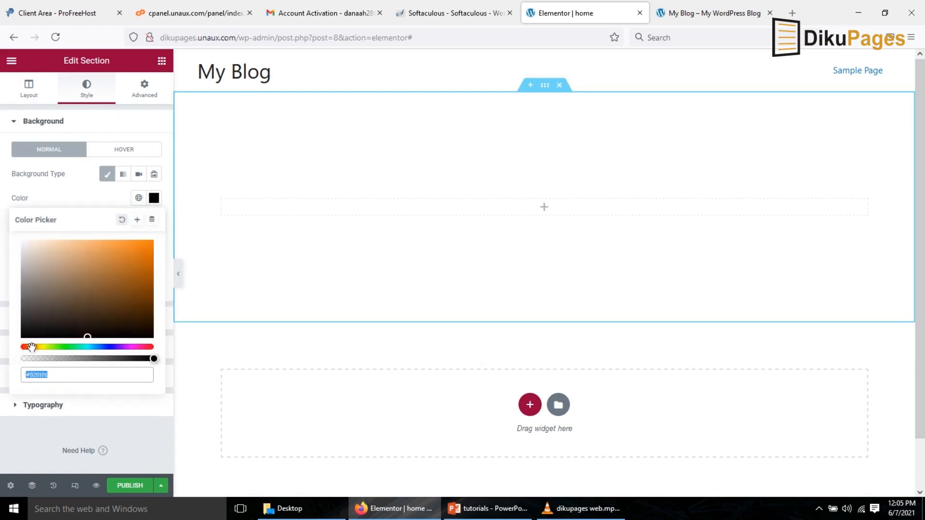
click(139, 290)
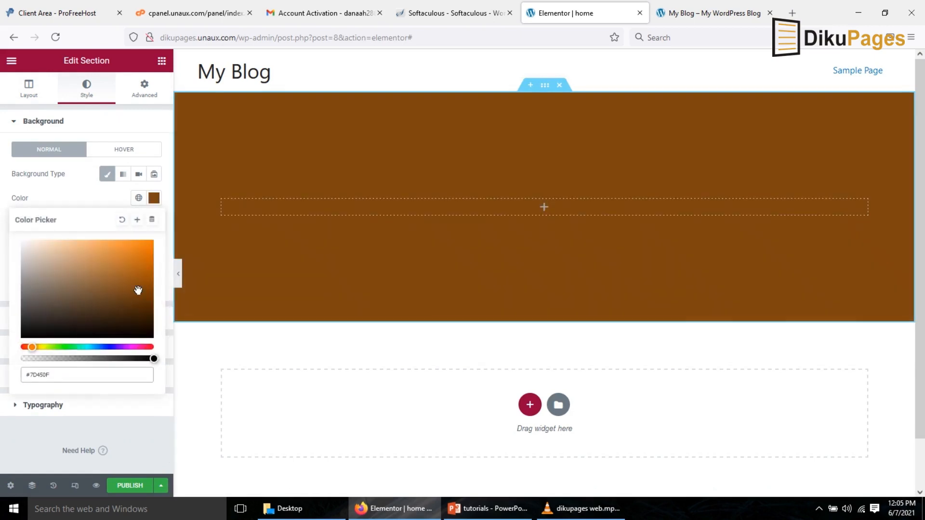
drag(97, 347, 125, 356)
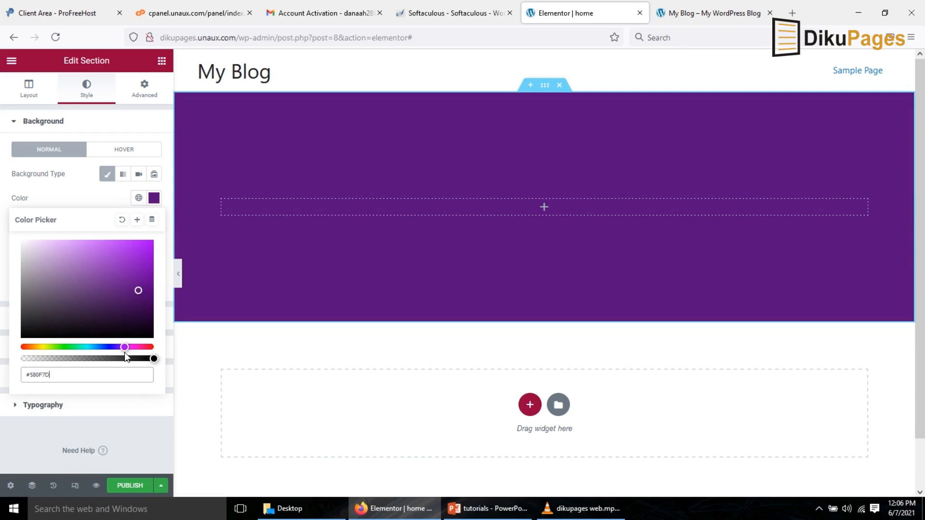
Switch the section background to a gradient and set its angle to 90.
click(126, 176)
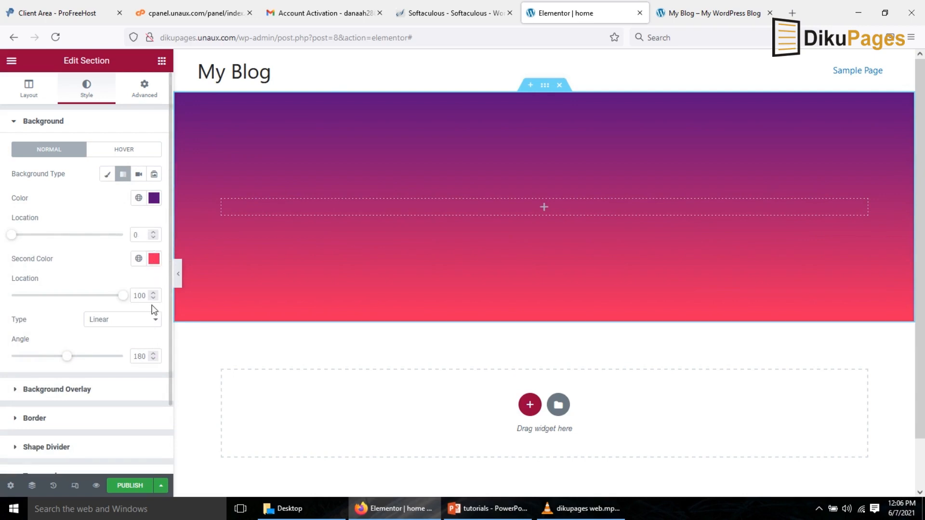
double_click(140, 358)
text(90)
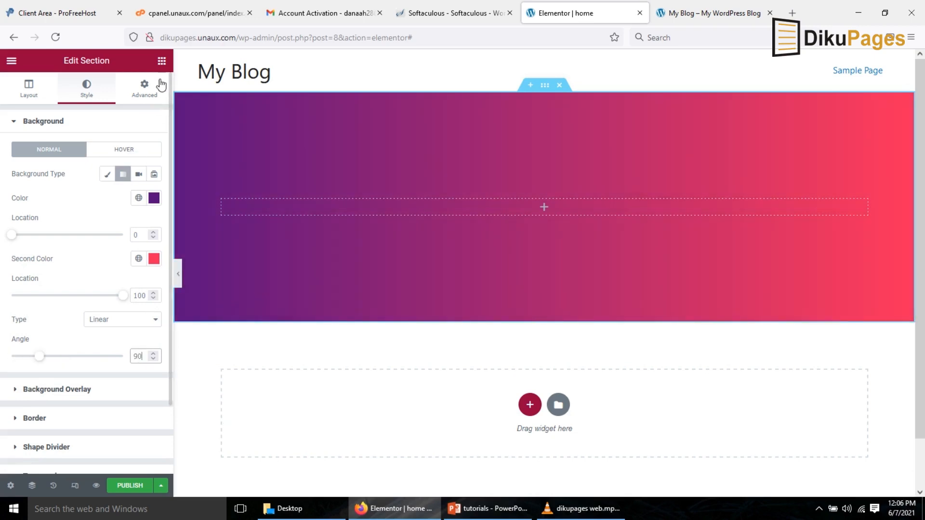
Add a centered Heading widget to the section reading "How to Get a Free Domain".
click(161, 61)
drag(130, 149, 472, 212)
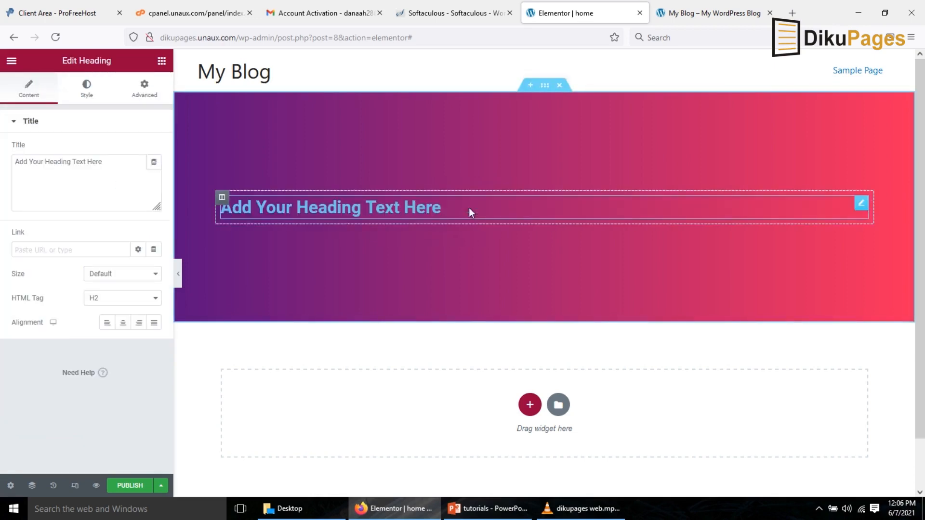
drag(118, 169, 2, 163)
text(How to Get a)
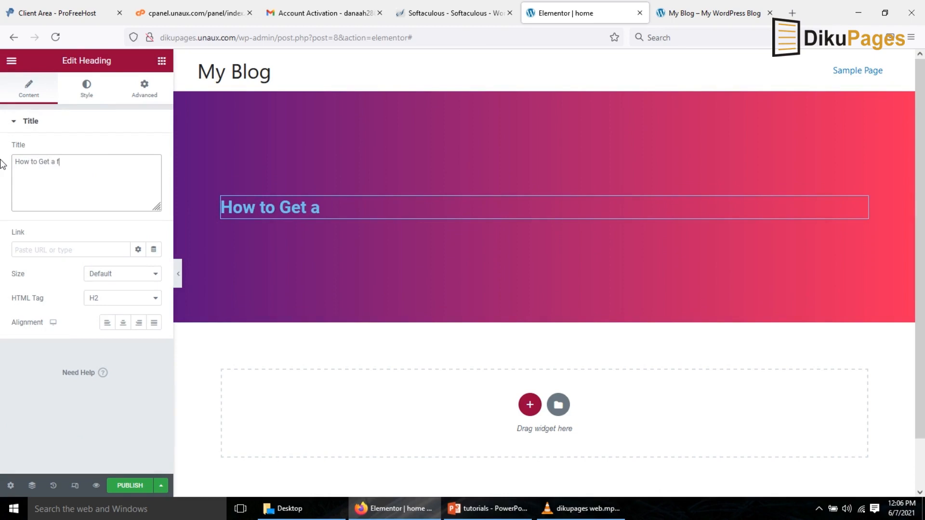
text( Free Domain)
click(121, 326)
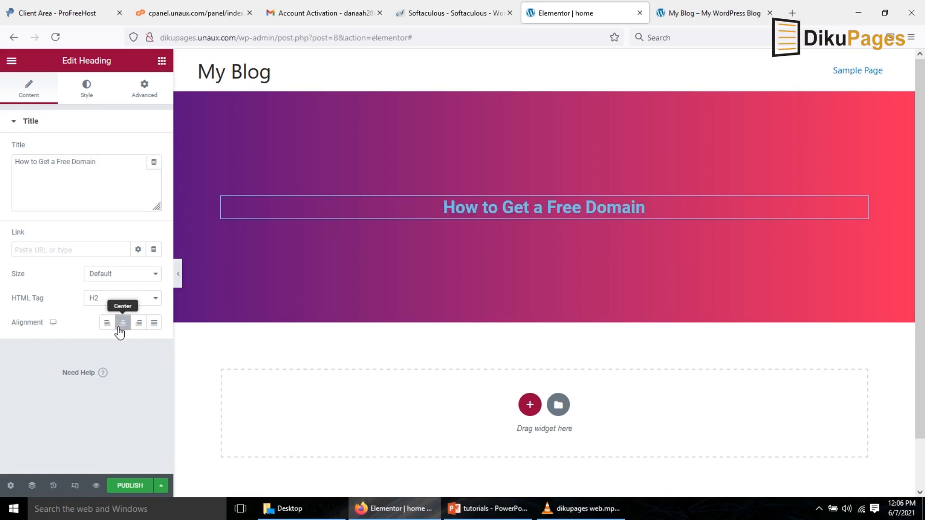
Add a Text Editor widget below the heading and paste the text "Get a free domain and web hosting for unlimited usage.".
click(162, 61)
drag(127, 227, 555, 214)
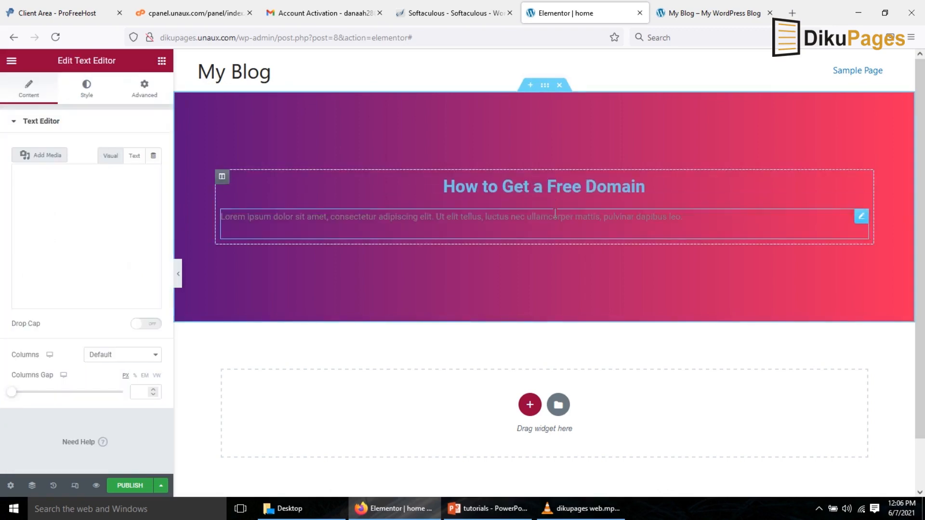
drag(75, 292, 1, 211)
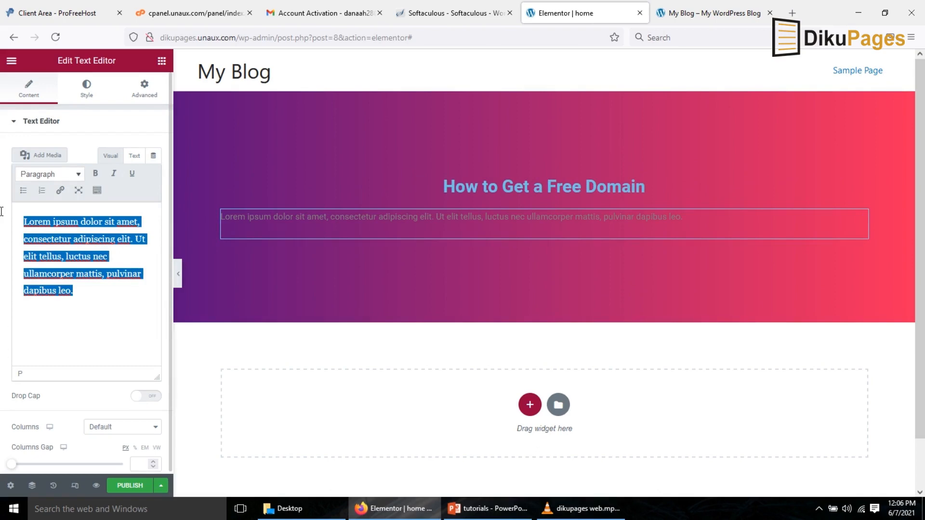
text(Get a free domain and web hosting for unlimited usage.)
Center the description text and set its color to #FFFFFF.
click(89, 91)
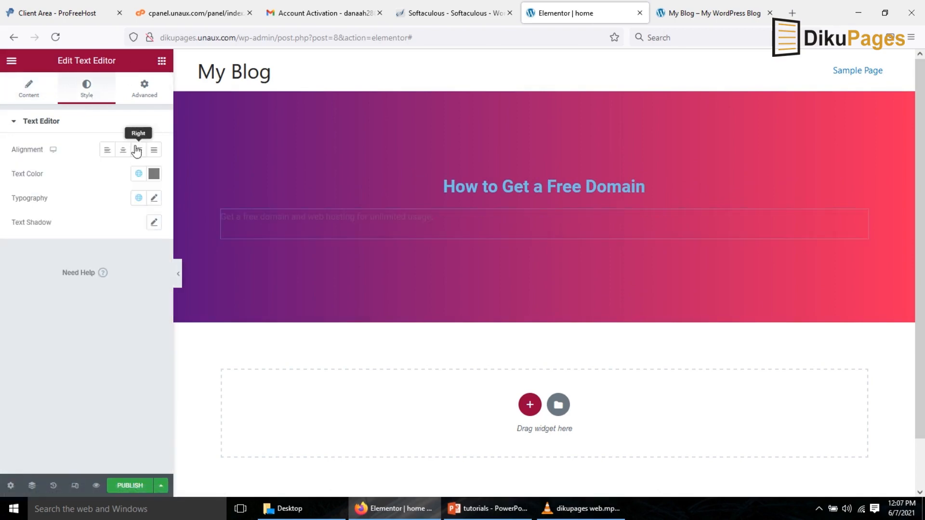
click(123, 150)
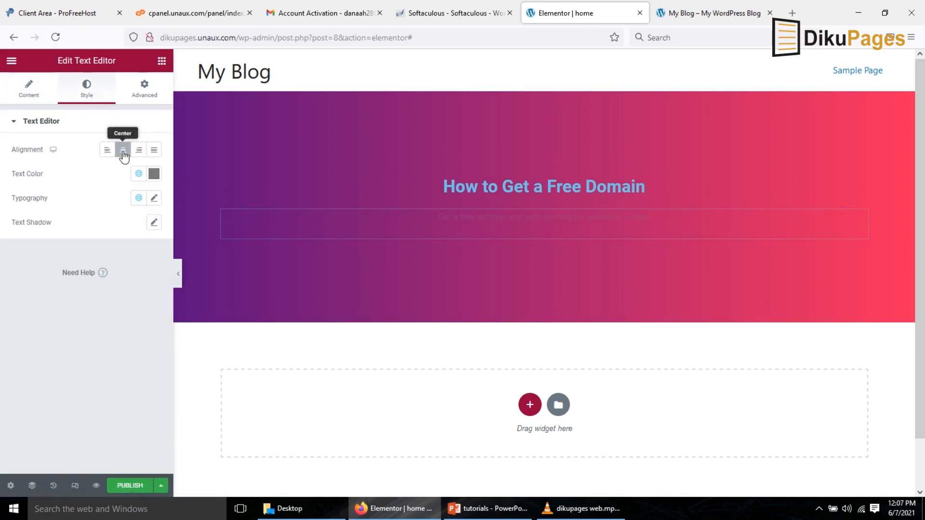
click(154, 174)
text(#FFFFFF)
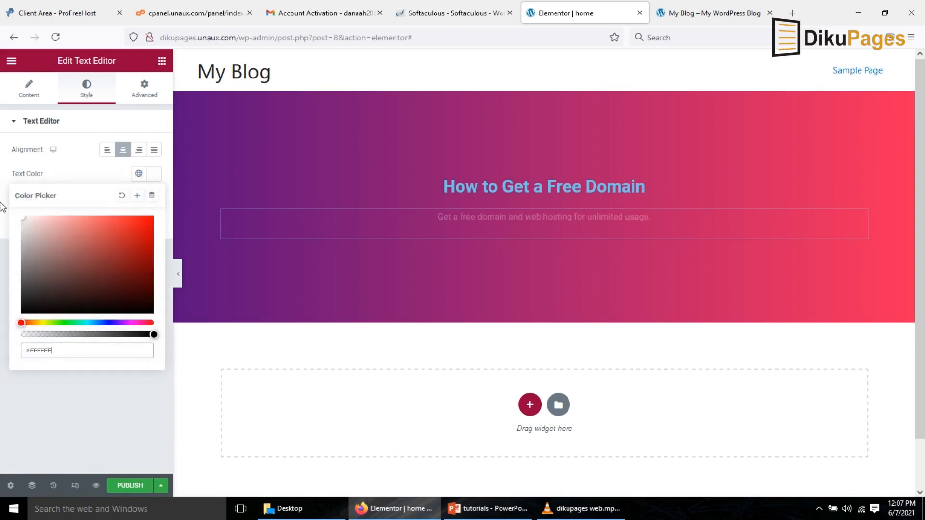
click(153, 179)
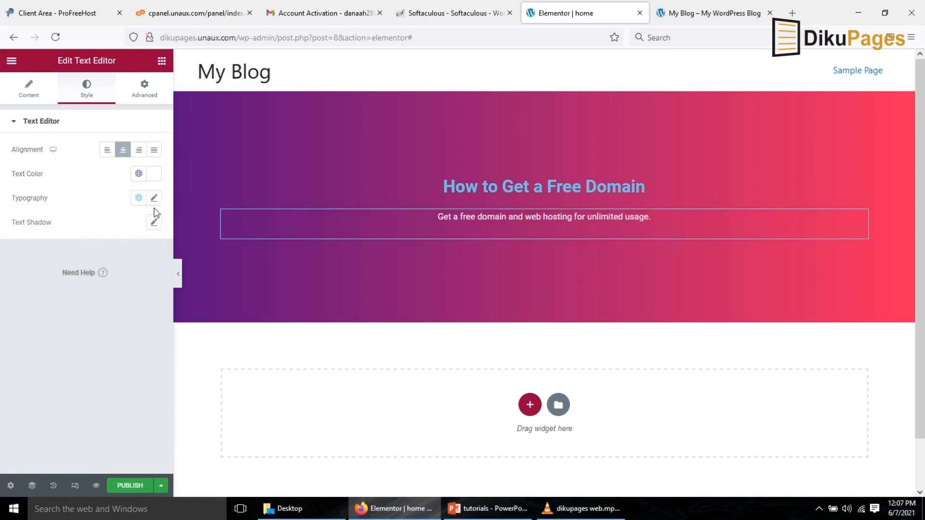
Set the description's font size to 28 px.
click(154, 198)
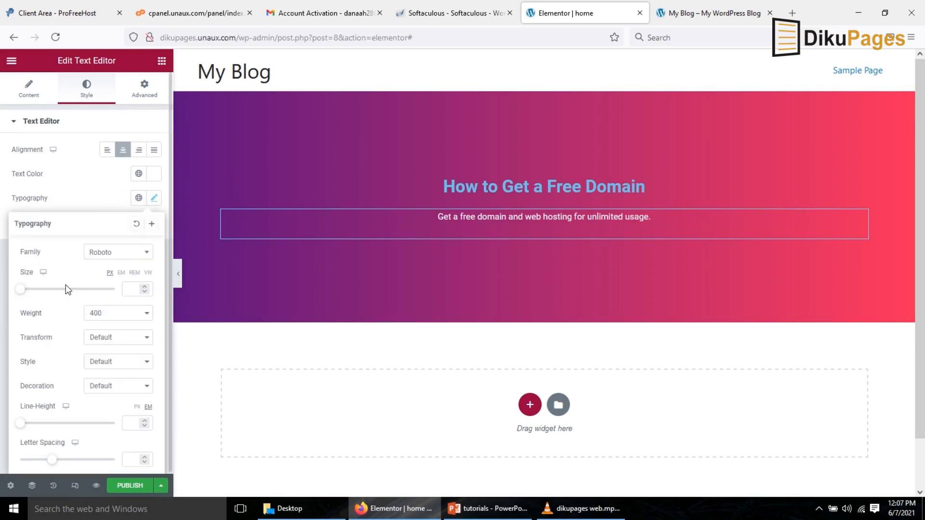
drag(23, 290, 34, 300)
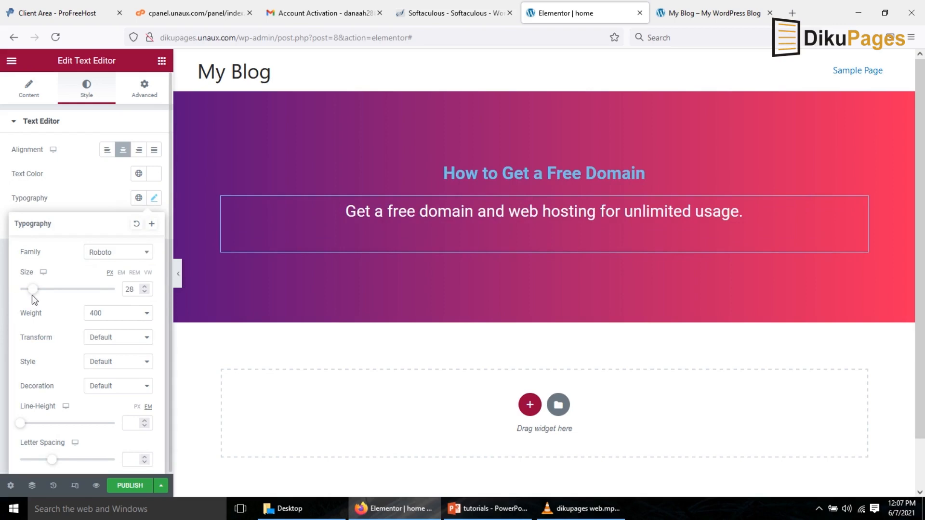
Set the heading's text color to #FFFFFF and its font size to 77 px.
click(576, 174)
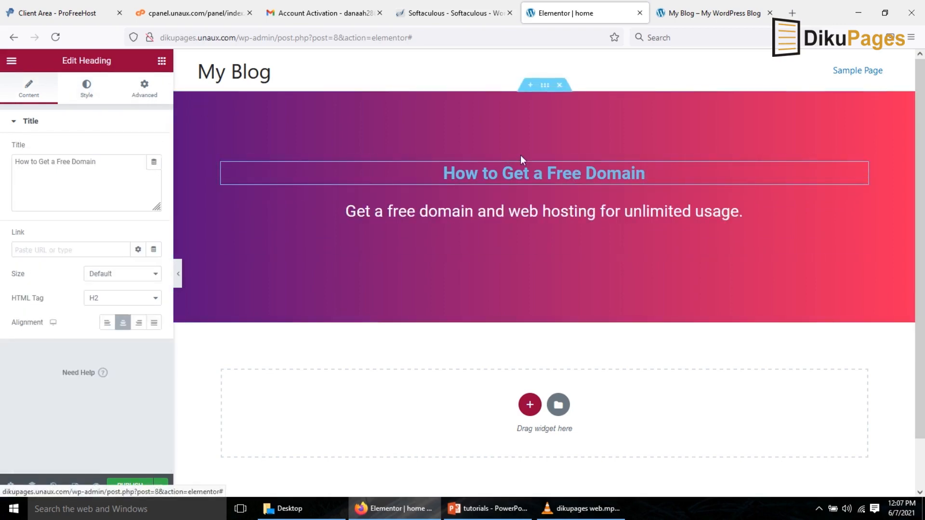
click(81, 97)
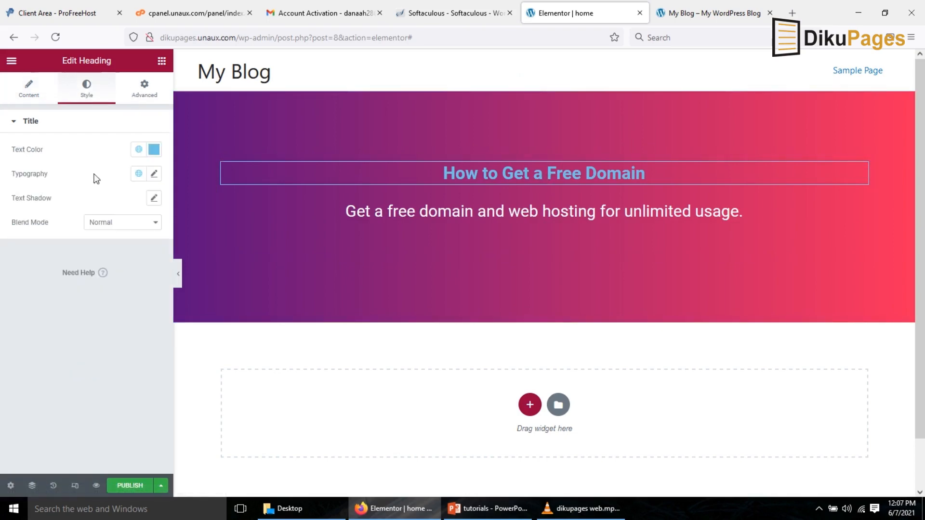
click(154, 151)
drag(90, 202, 2, 189)
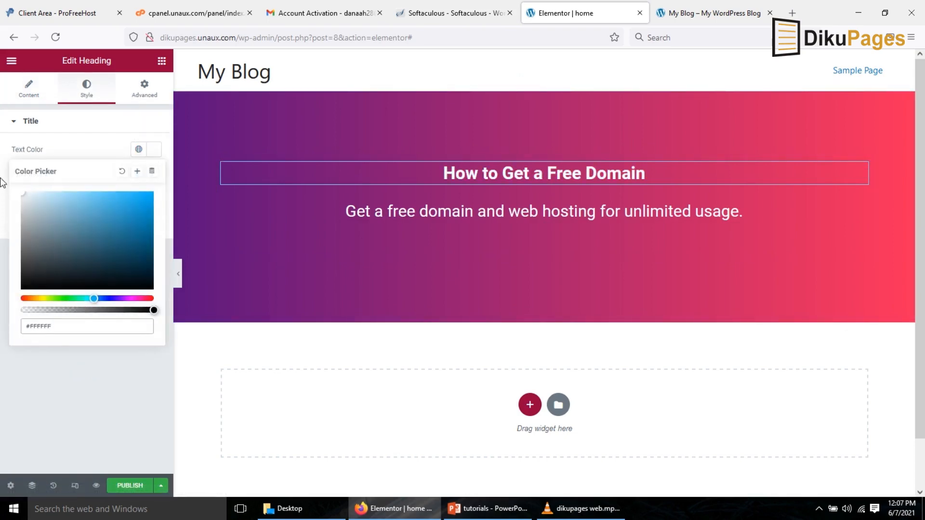
click(152, 150)
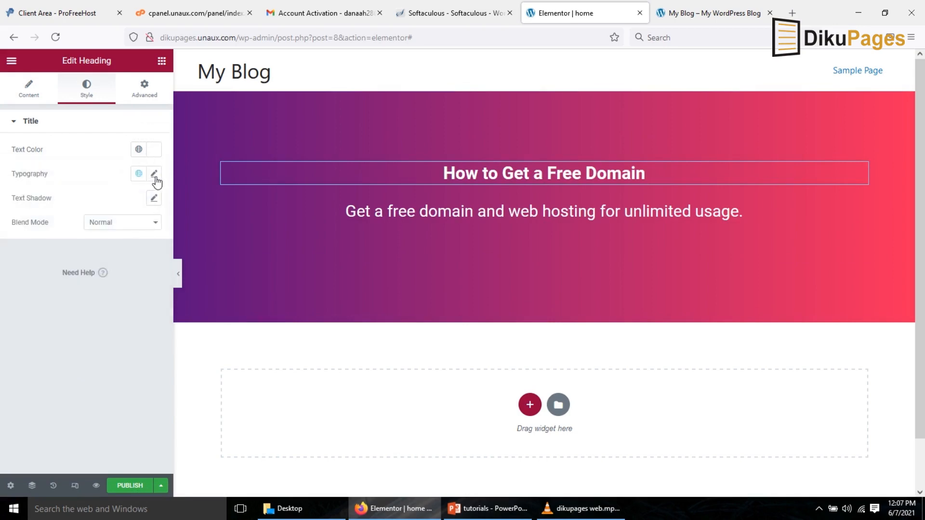
click(154, 174)
drag(20, 265, 59, 275)
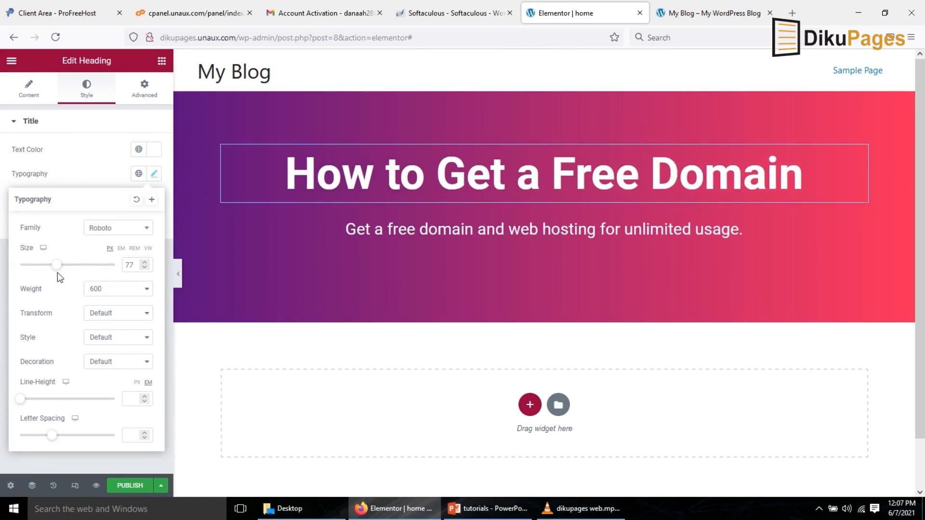
Add a three-column section below the hero and place an Icon Box widget in its first column.
click(530, 406)
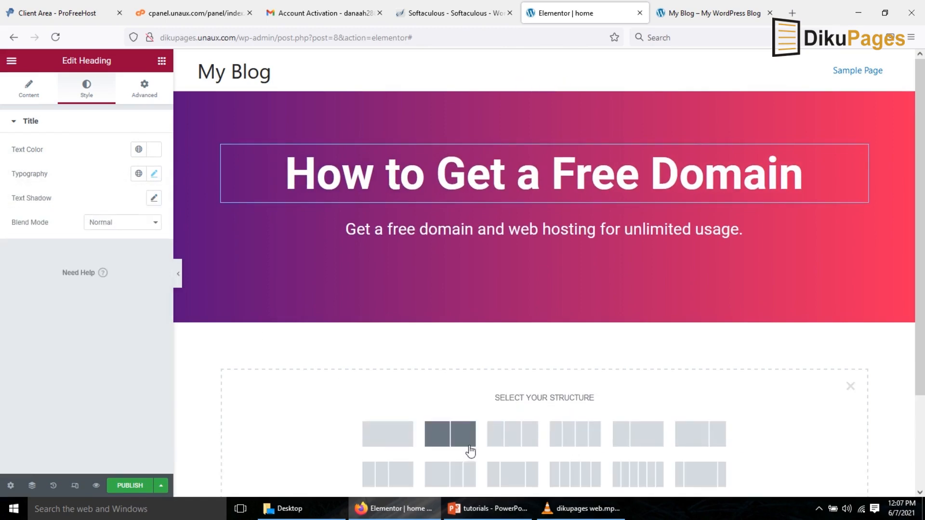
click(519, 440)
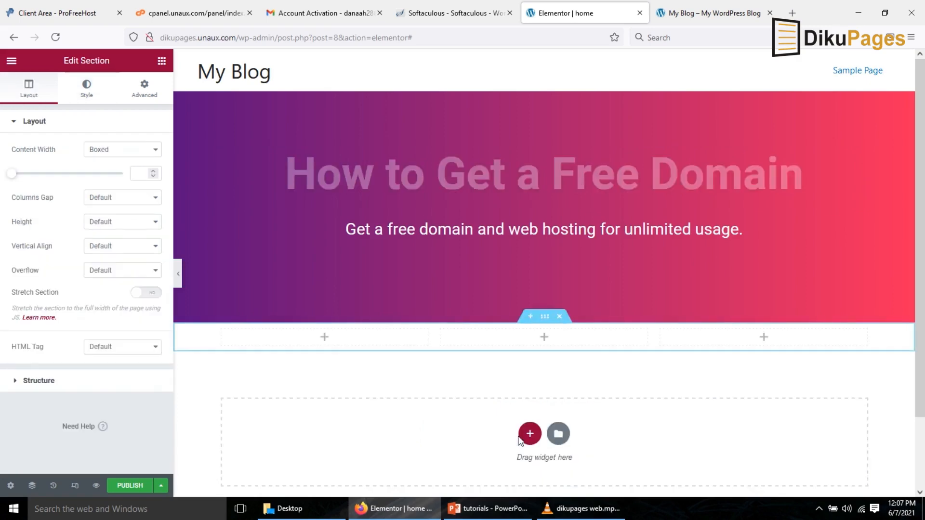
click(161, 61)
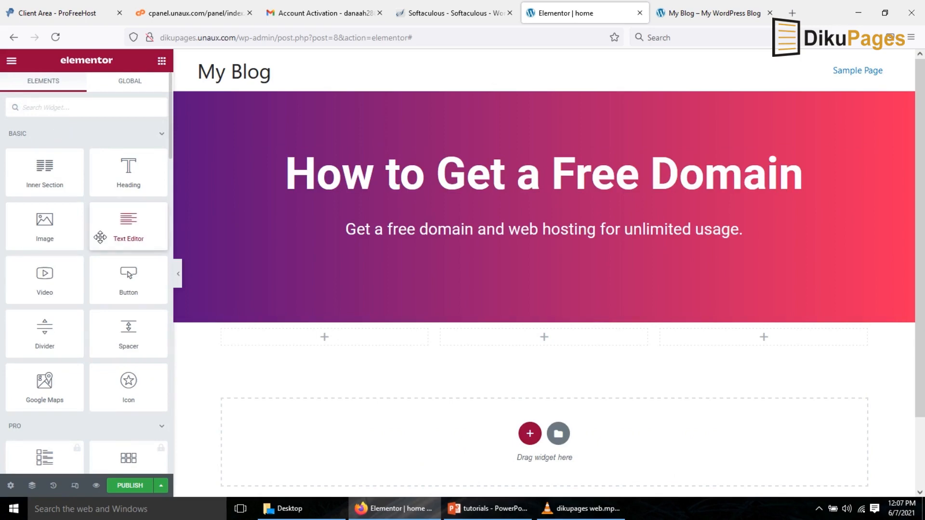
text(icon)
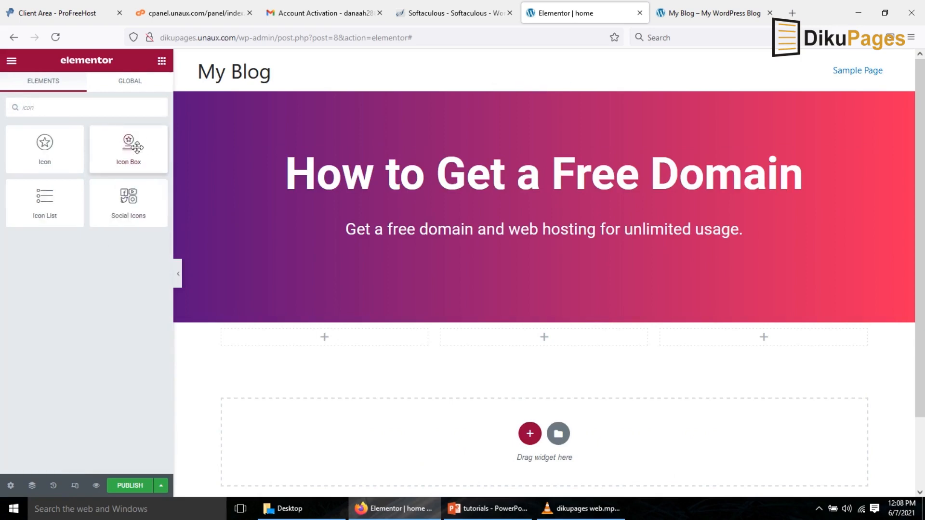
drag(132, 147, 350, 343)
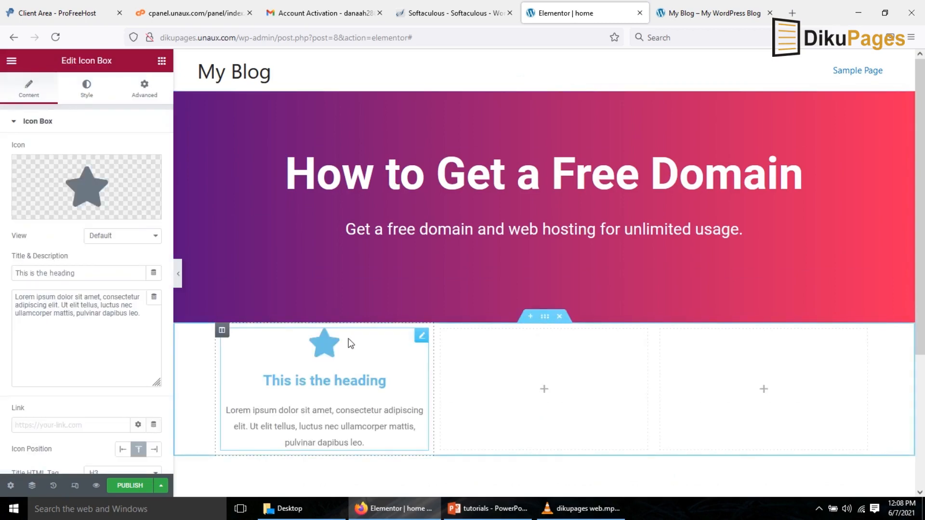
Set the first icon box's title to "Experienced!".
drag(80, 274, 2, 268)
text(Enp)
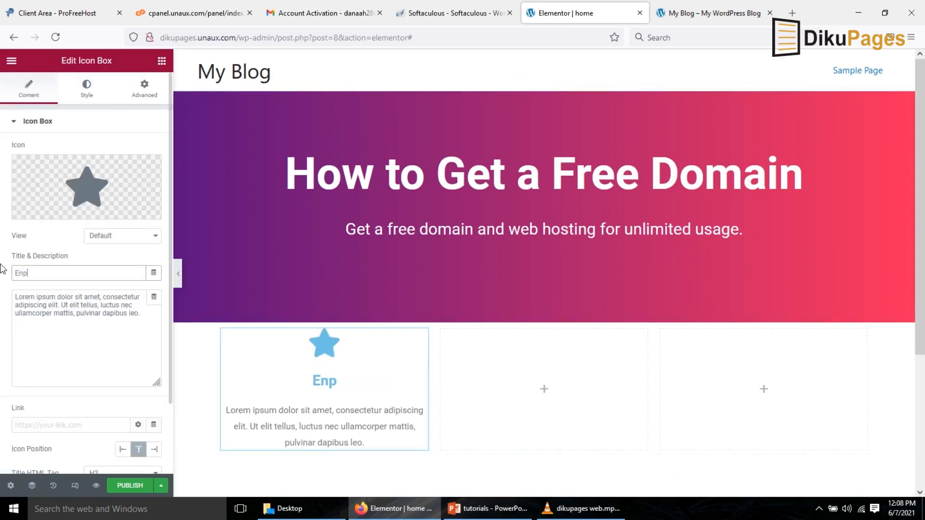
key(BackSpace)
key(BackSpace)
text(xperienced!)
click(315, 382)
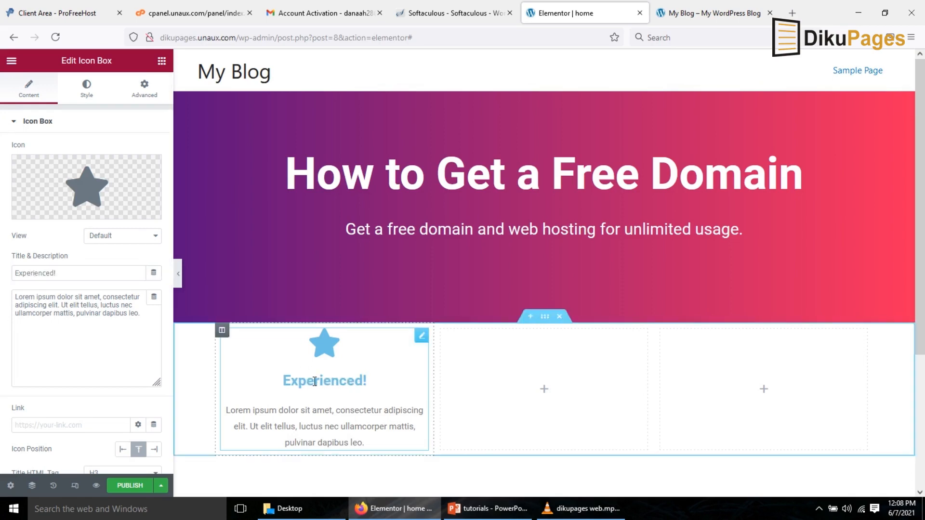
Set the icon box's icon primary color and title color to black, #000000.
click(86, 97)
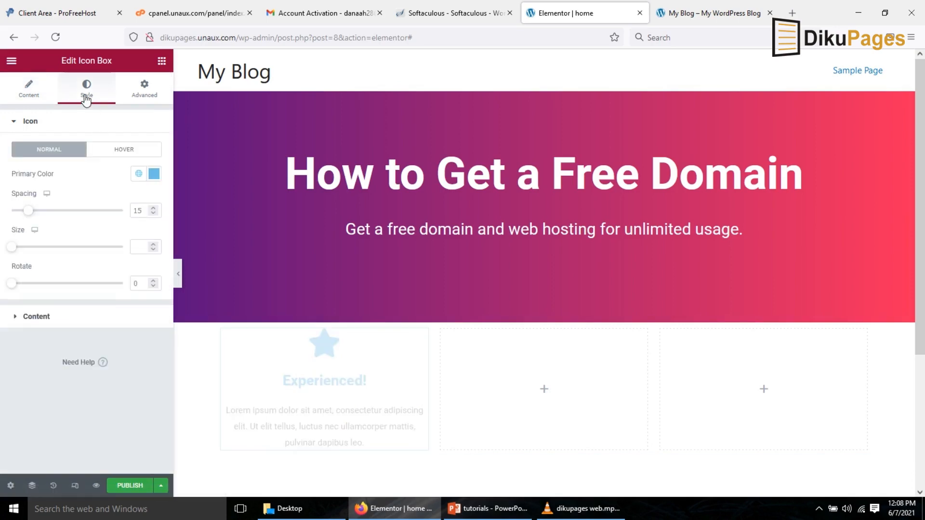
click(155, 174)
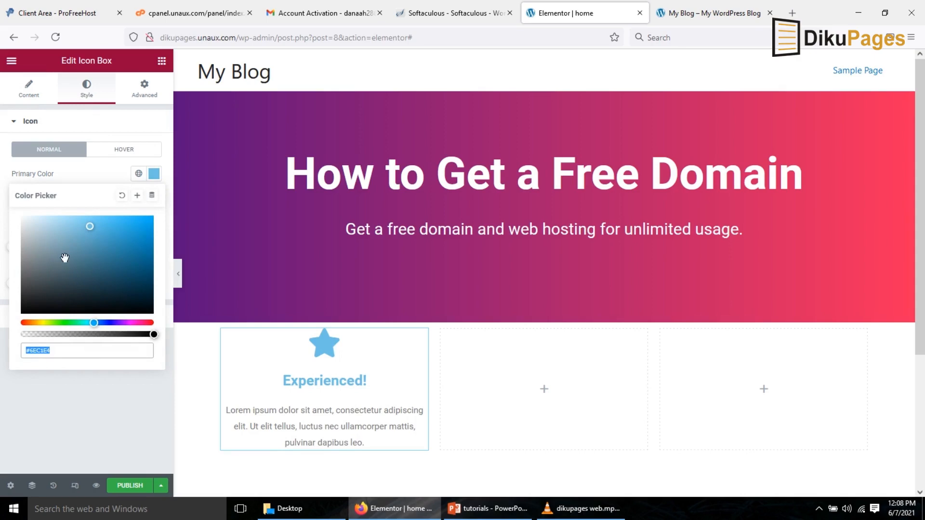
drag(25, 291, 6, 350)
click(100, 173)
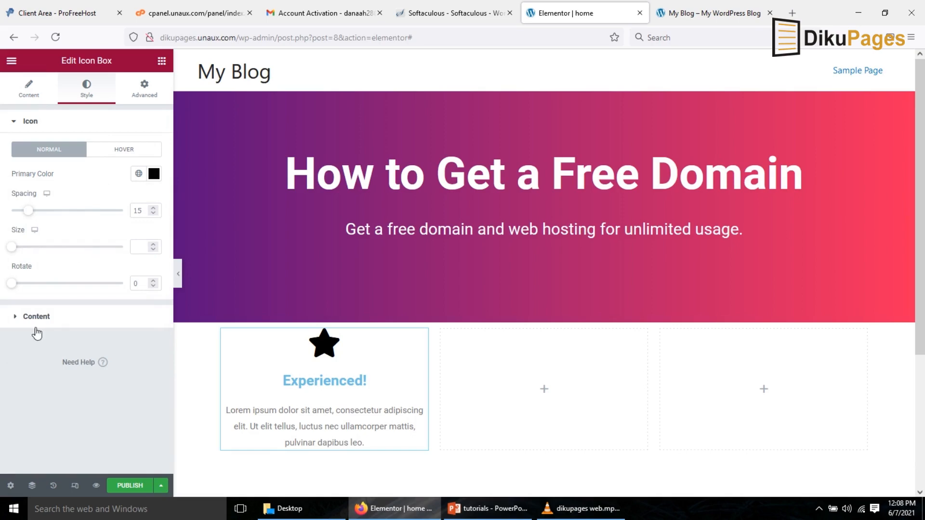
click(32, 317)
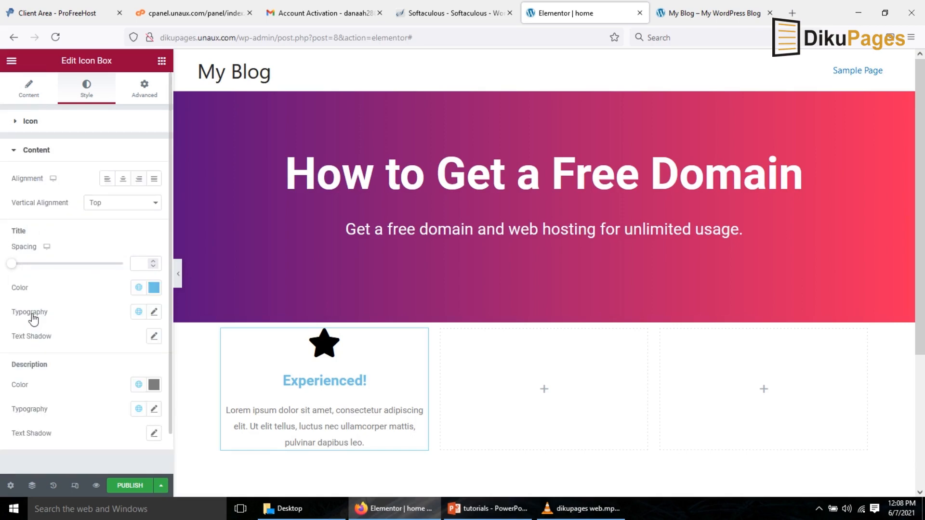
click(154, 292)
drag(91, 342, 11, 444)
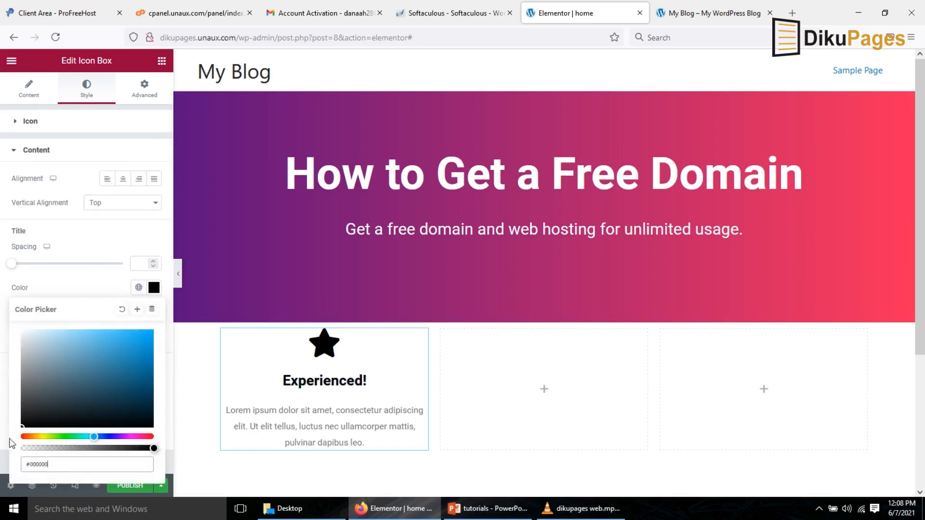
click(289, 427)
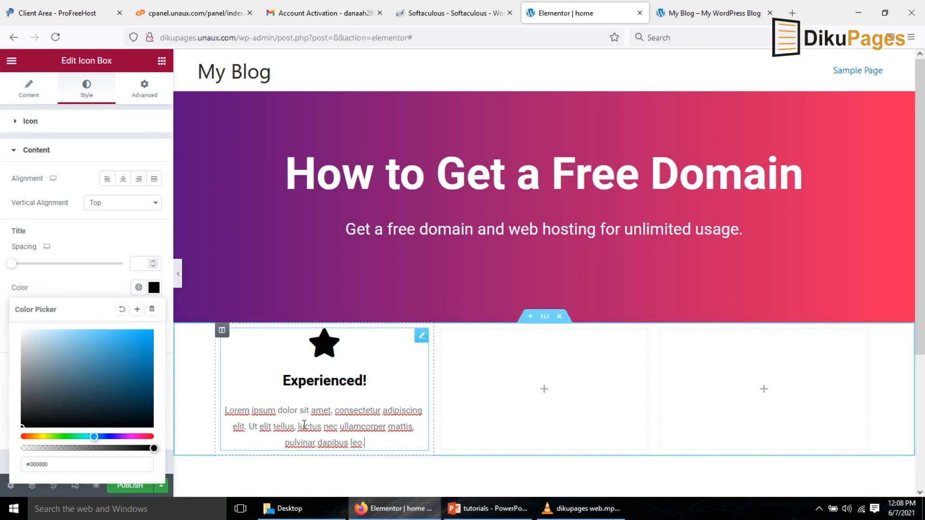
Duplicate the first column twice so three identical icon boxes sit side by side.
right_click(222, 331)
click(250, 348)
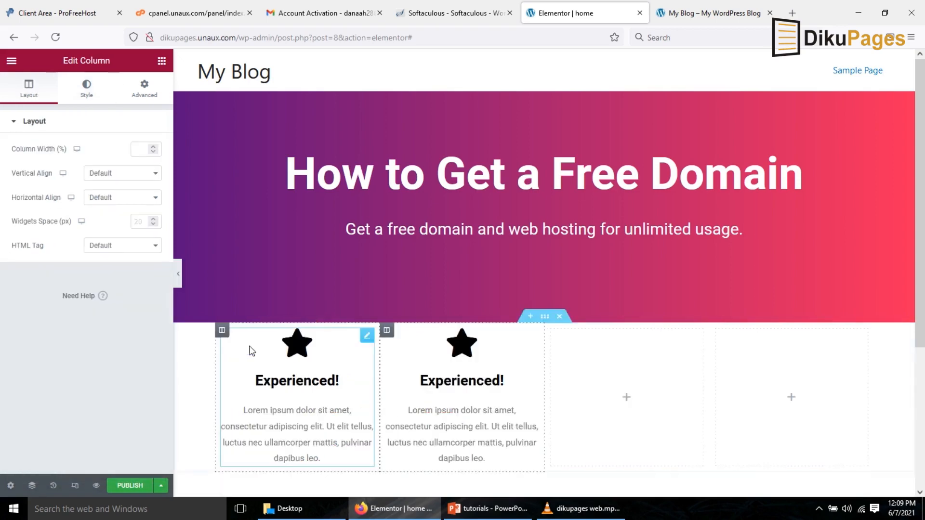
right_click(221, 333)
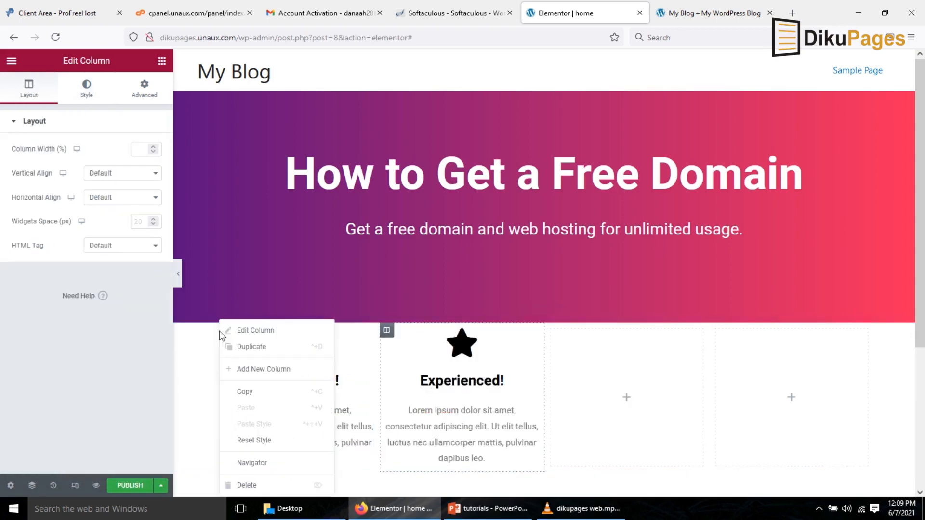
click(258, 351)
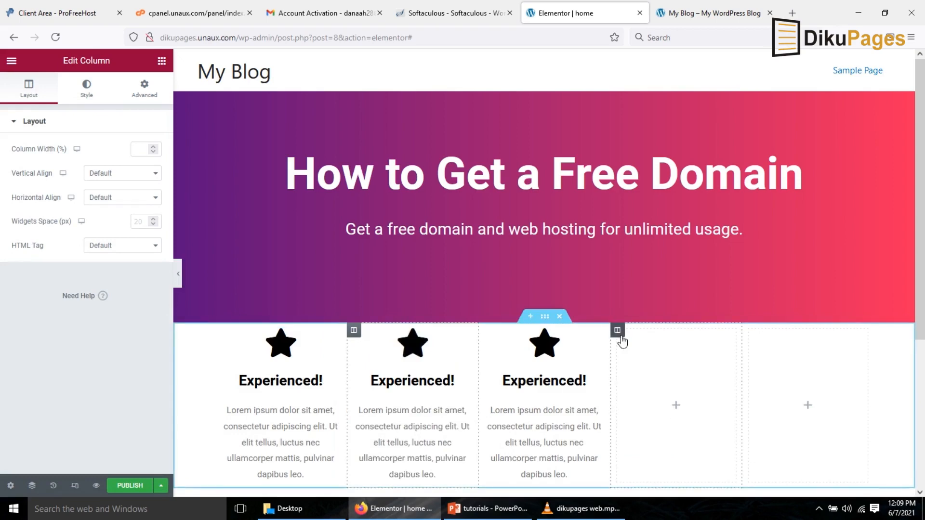
Delete the two leftover empty columns from the section.
right_click(618, 337)
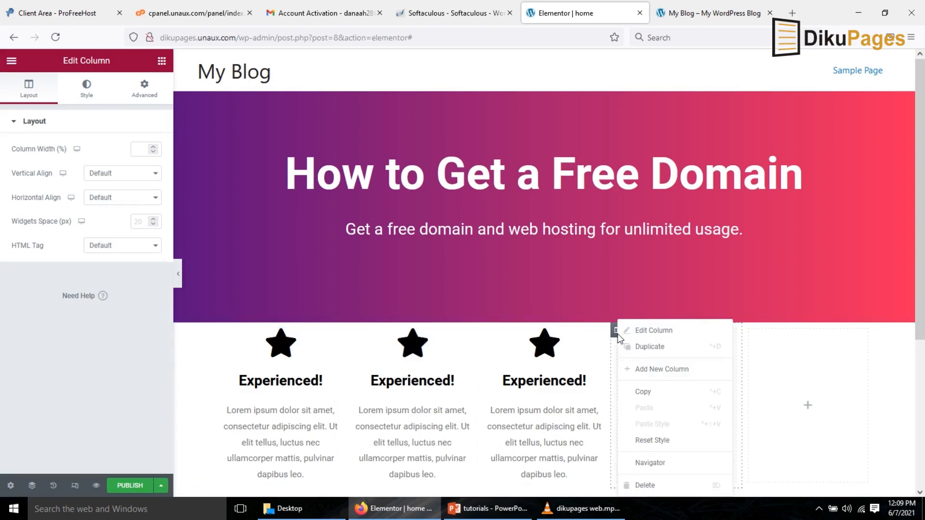
click(644, 484)
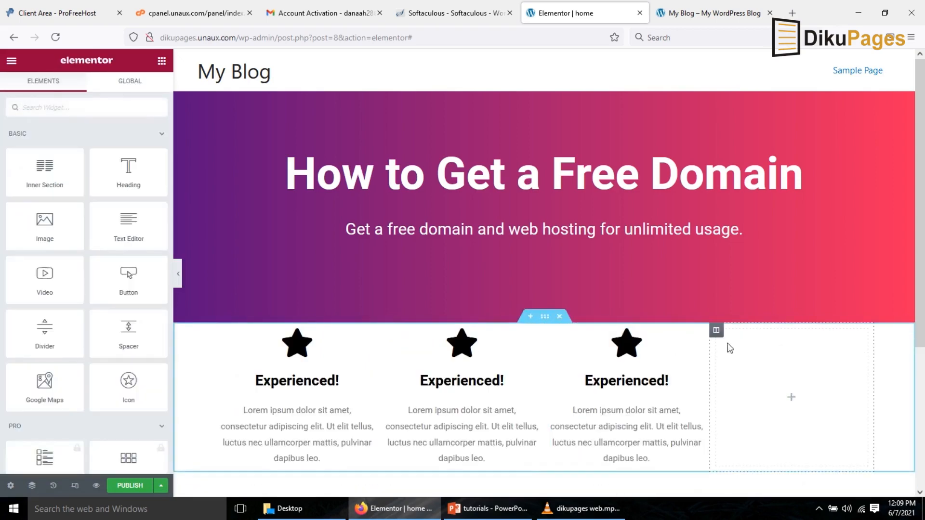
right_click(715, 336)
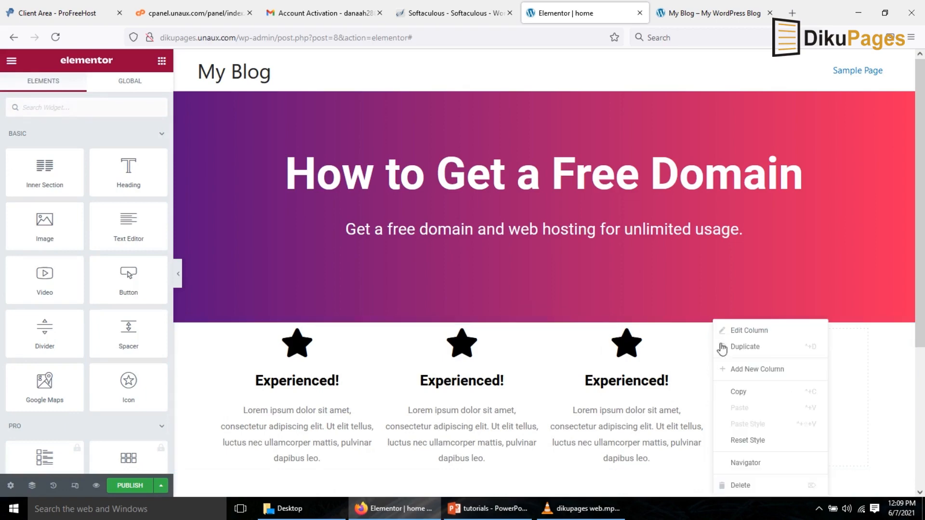
click(753, 489)
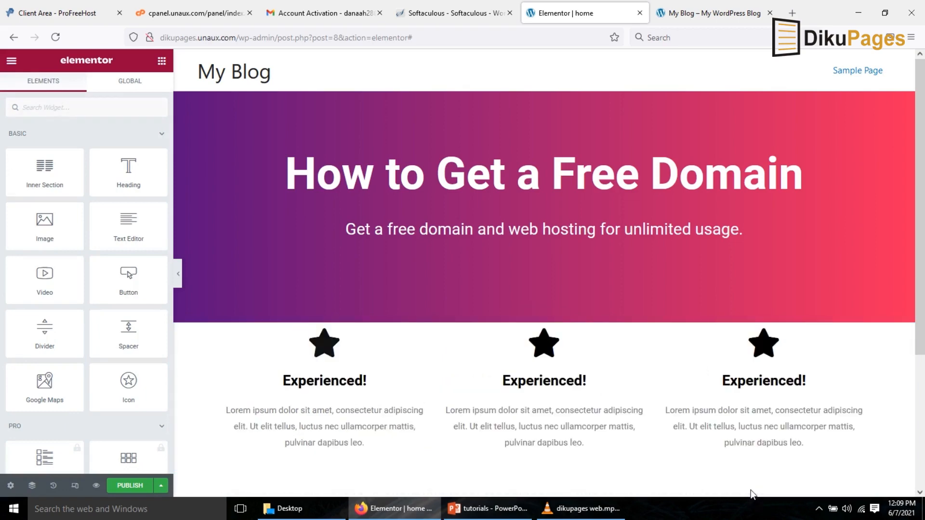
Change the middle icon box's icon to the Store icon from the icon library.
click(545, 341)
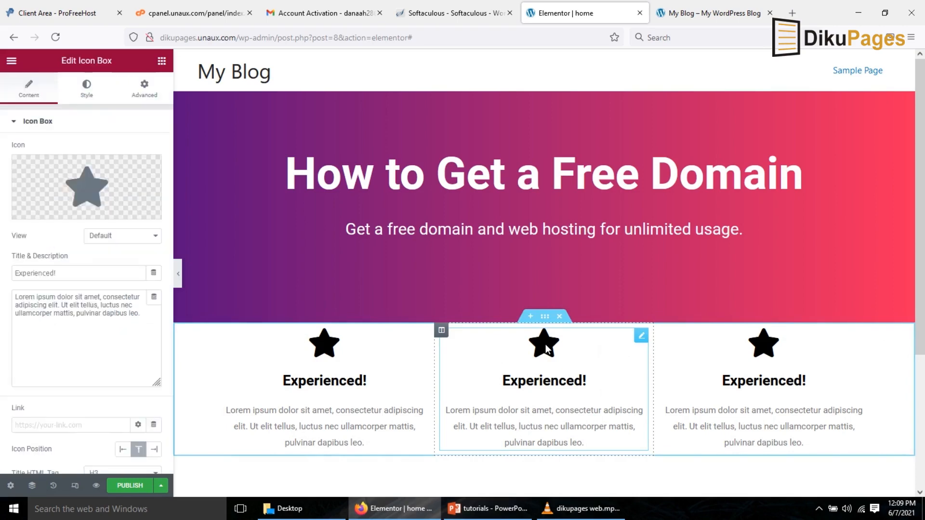
click(56, 188)
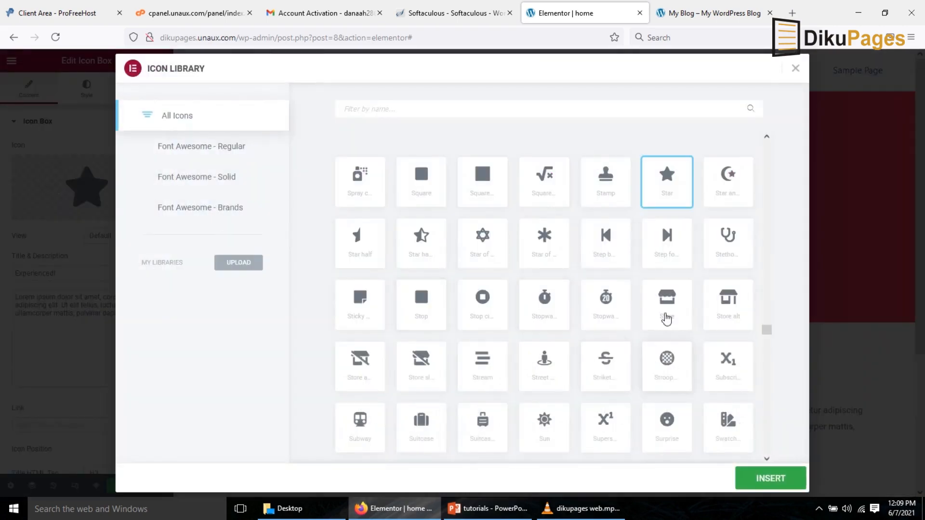
click(666, 316)
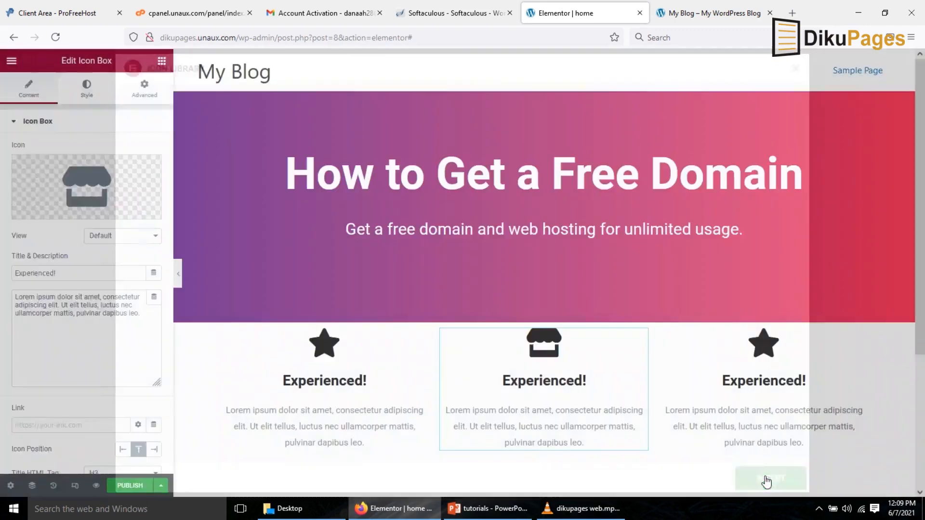
click(753, 478)
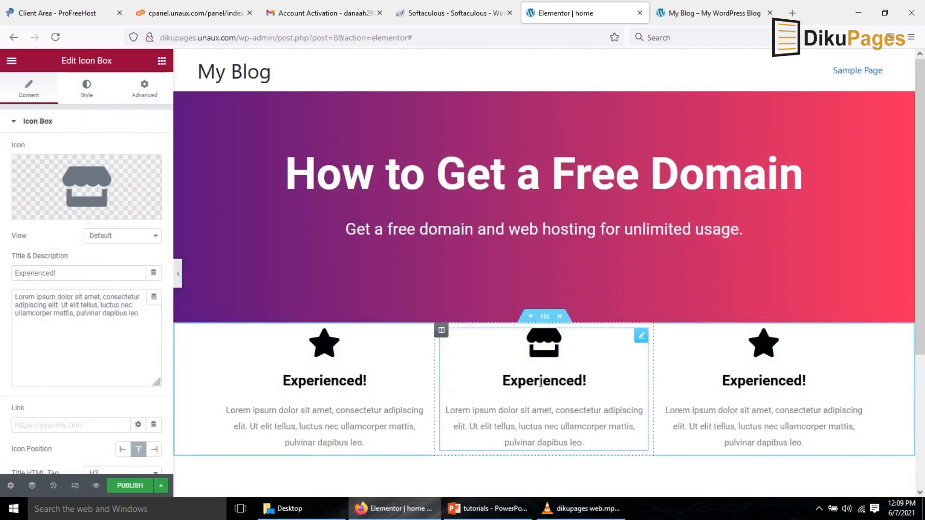
Set the middle icon box's title to "Motivated!".
drag(77, 274, 1, 256)
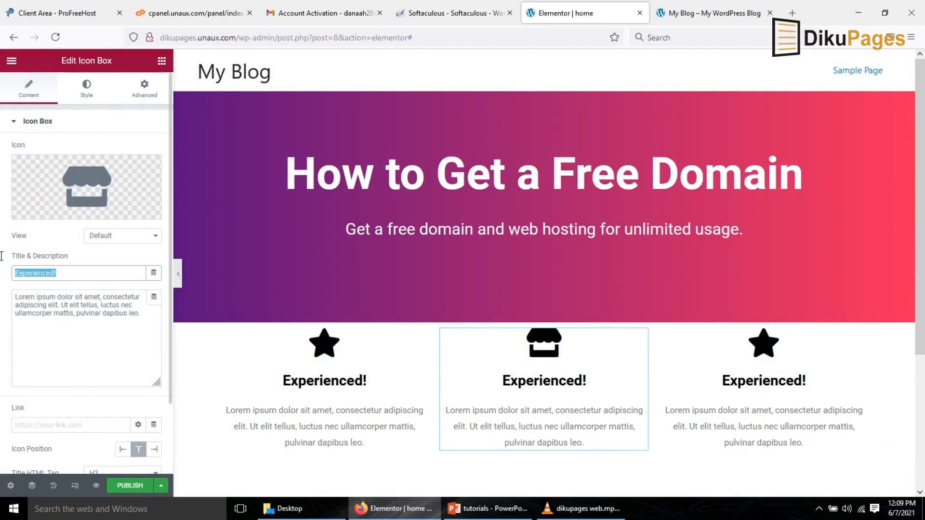
text(Mobi)
key(BackSpace)
key(BackSpace)
text(tivated!)
Change the third icon box's icon to the Star of Life asterisk icon.
scroll(742, 290, down, 3)
click(742, 256)
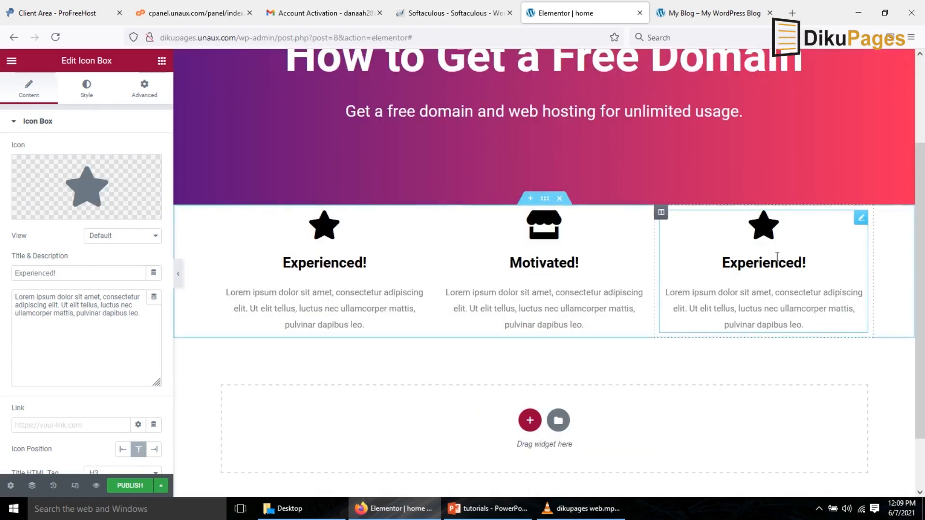
click(67, 193)
click(420, 251)
click(529, 258)
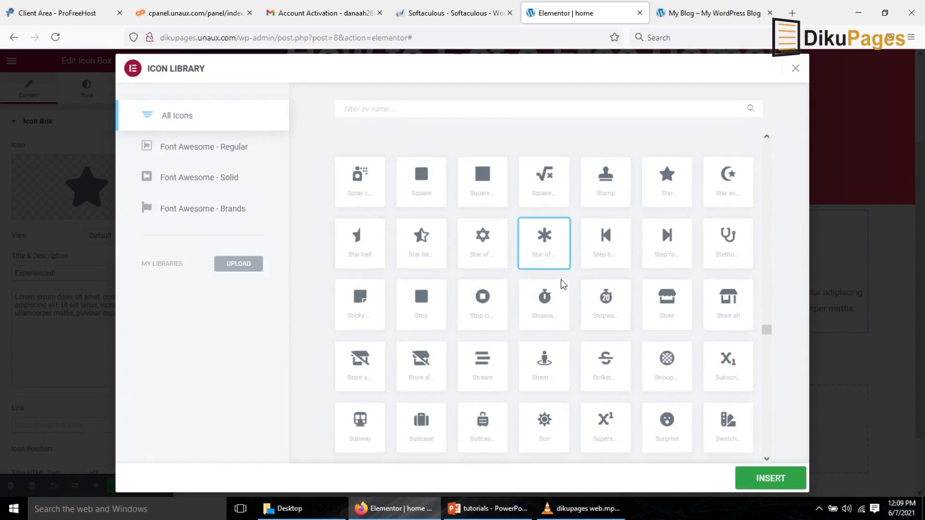
click(770, 478)
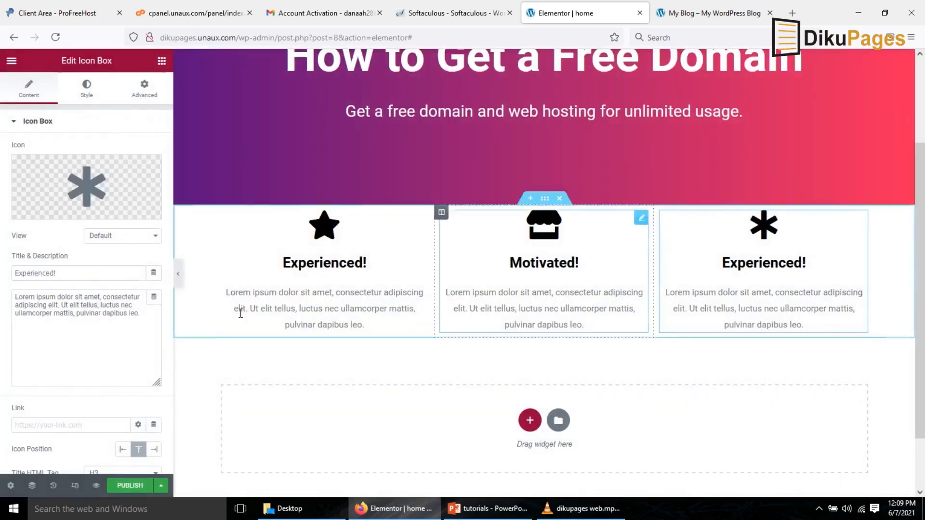
Set the third icon box's title to "Solution!".
drag(67, 273, 1, 264)
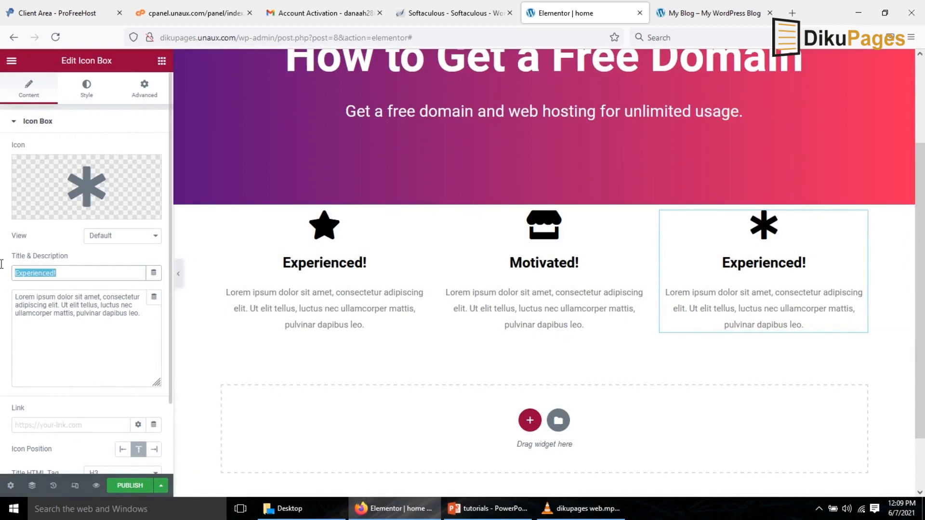
text(Solu)
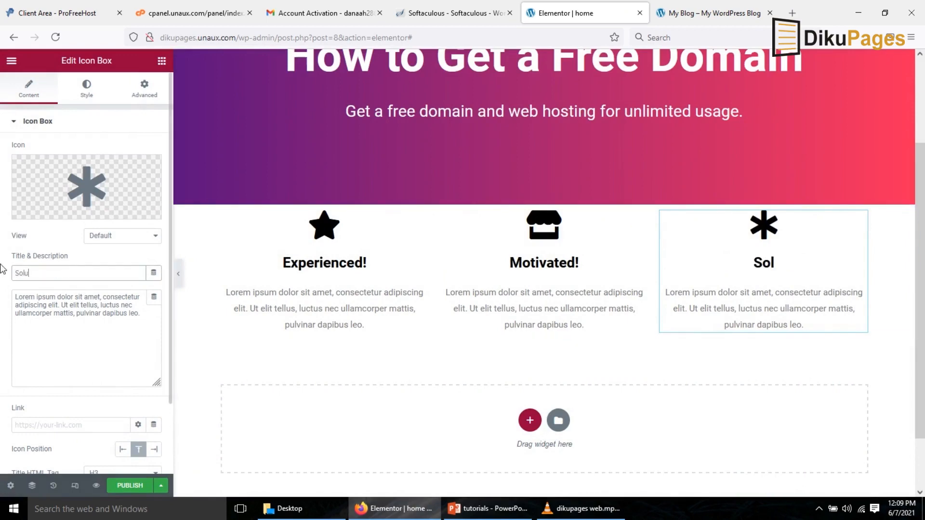
text(tions)
key(BackSpace)
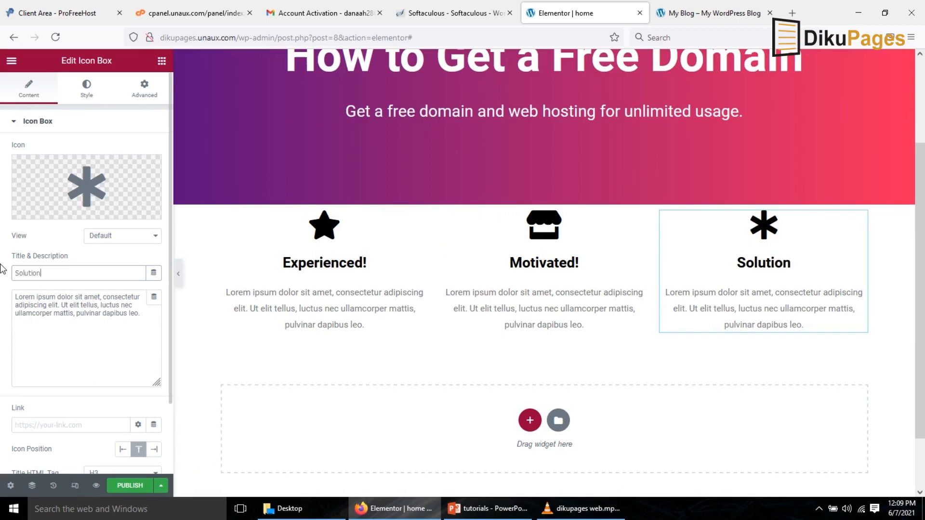
text(!)
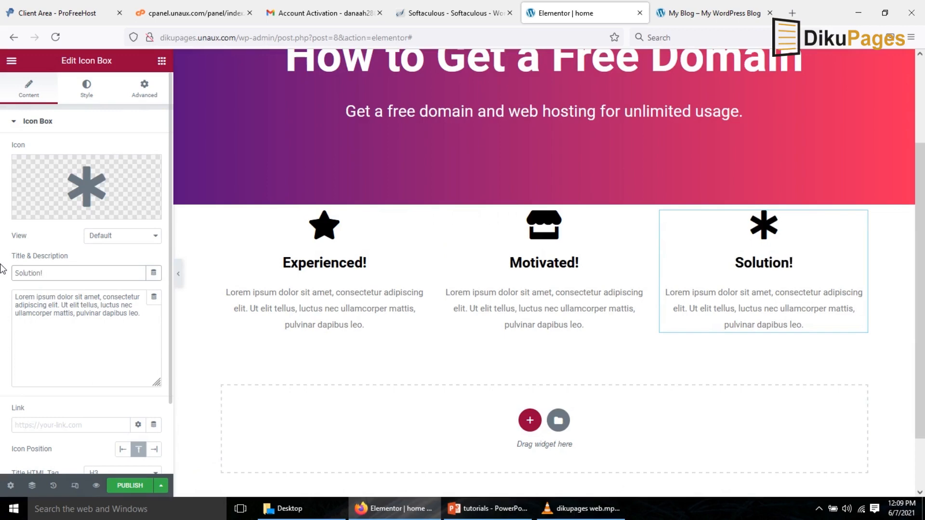
Unlink the section's margin values and set its top and bottom margins to 50 px.
click(545, 202)
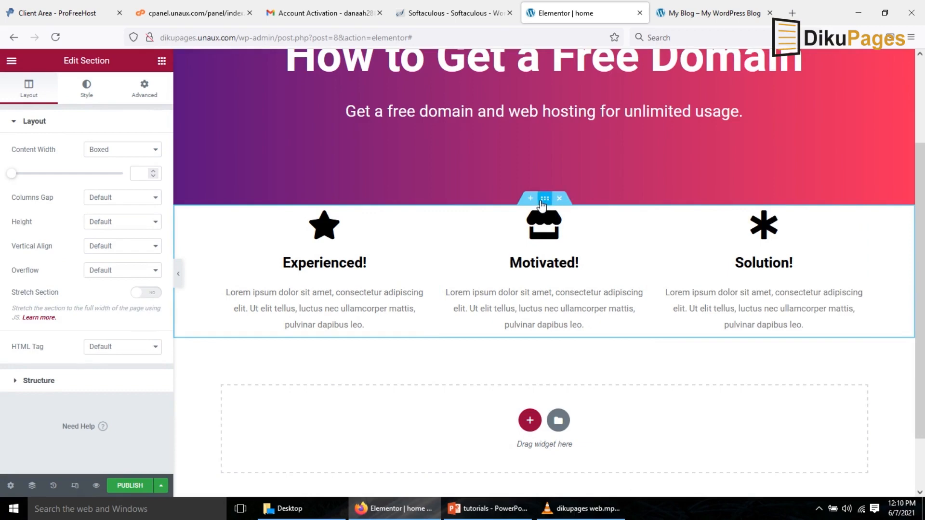
click(138, 99)
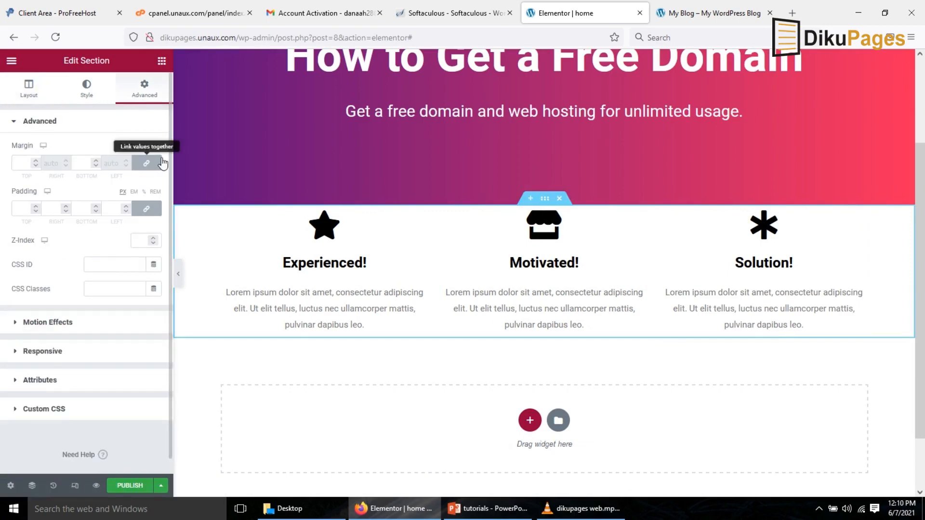
click(149, 166)
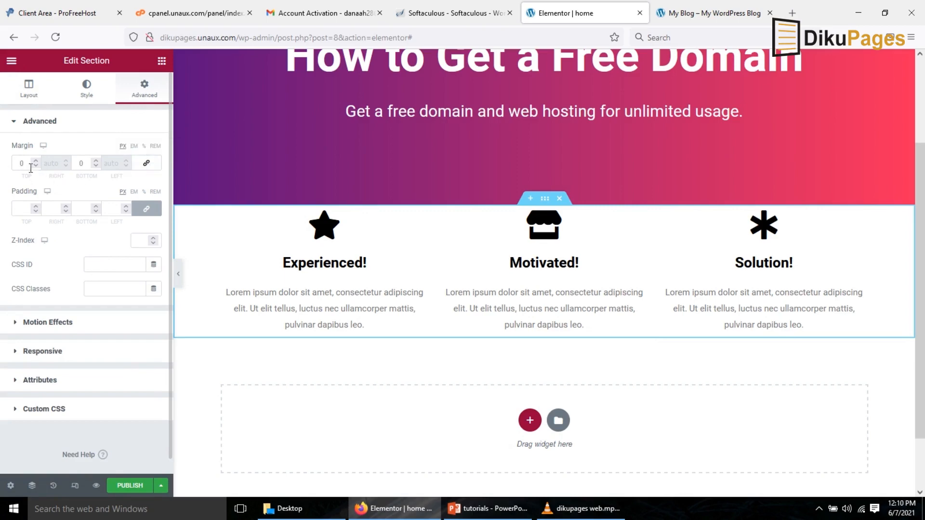
click(18, 163)
text(6)
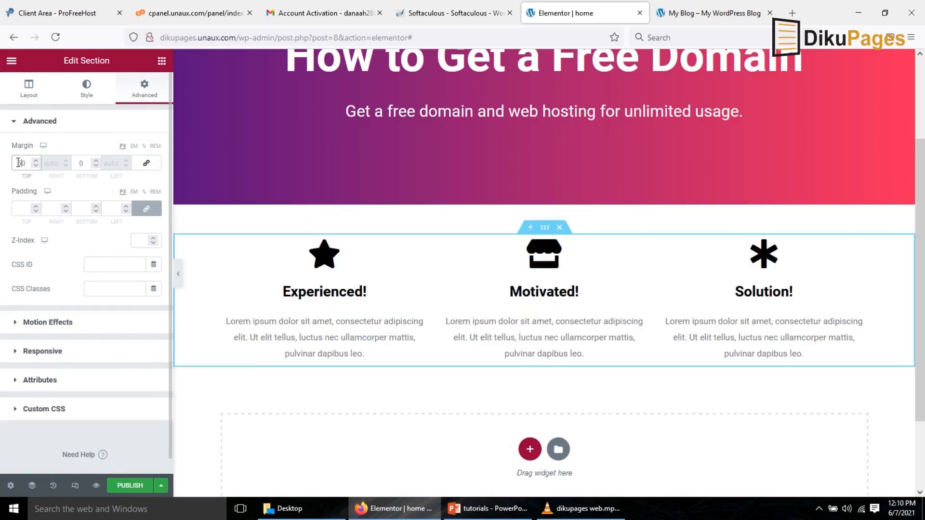
click(77, 163)
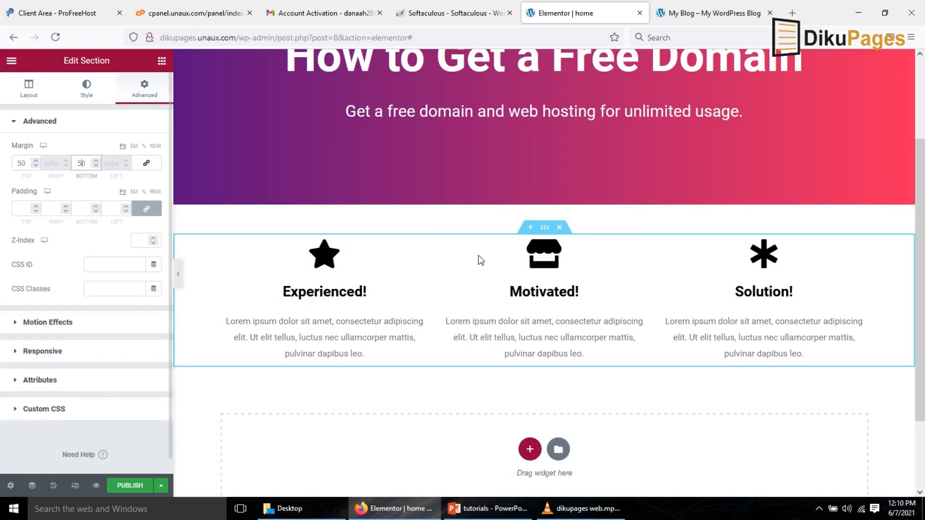
Add a Social Icons widget to the empty area below the icon boxes section.
scroll(923, 216, down, 3)
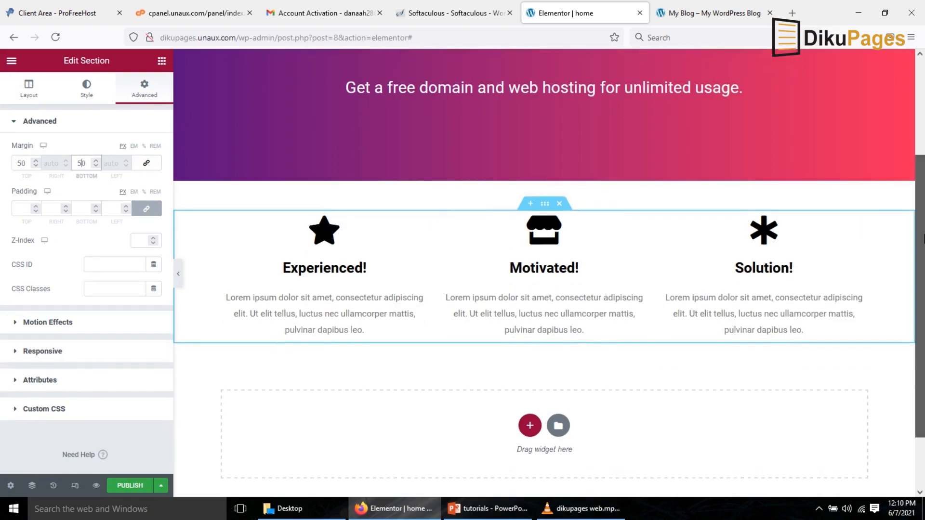
click(161, 61)
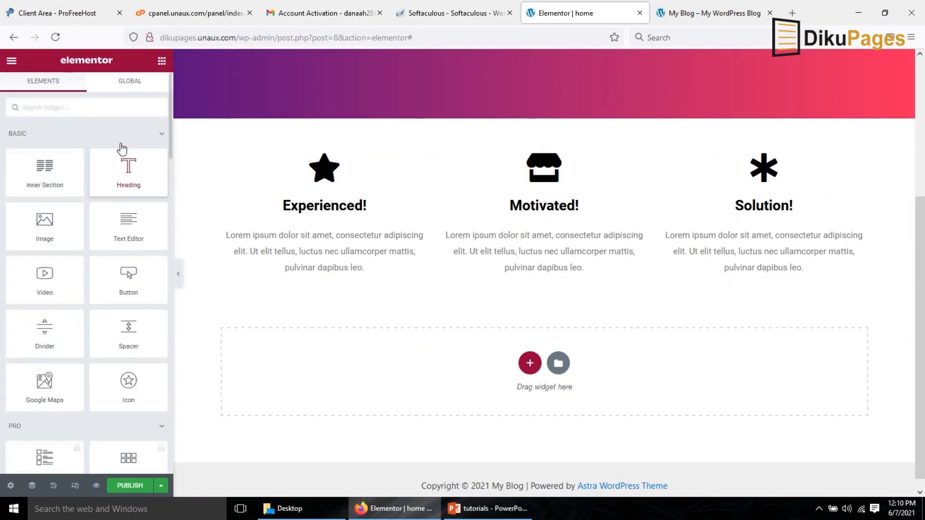
text(soic)
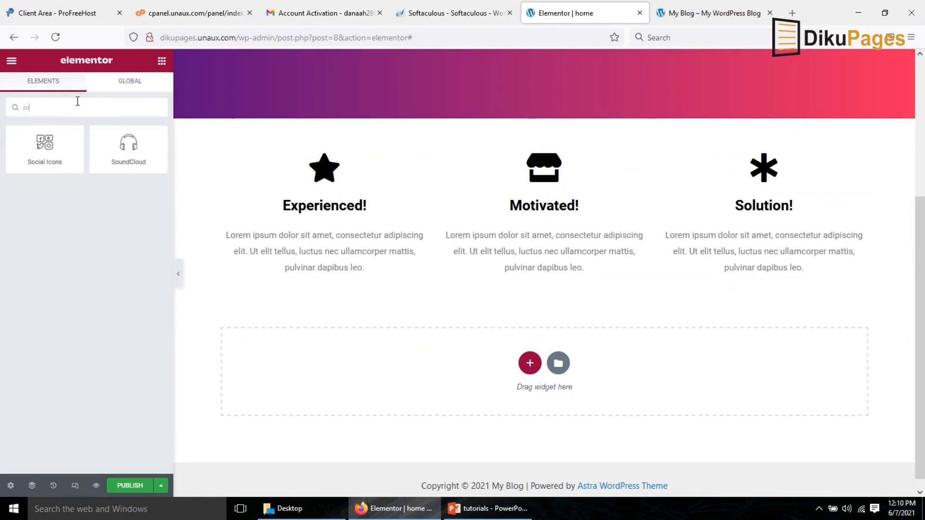
key(BackSpace)
key(BackSpace)
text(c)
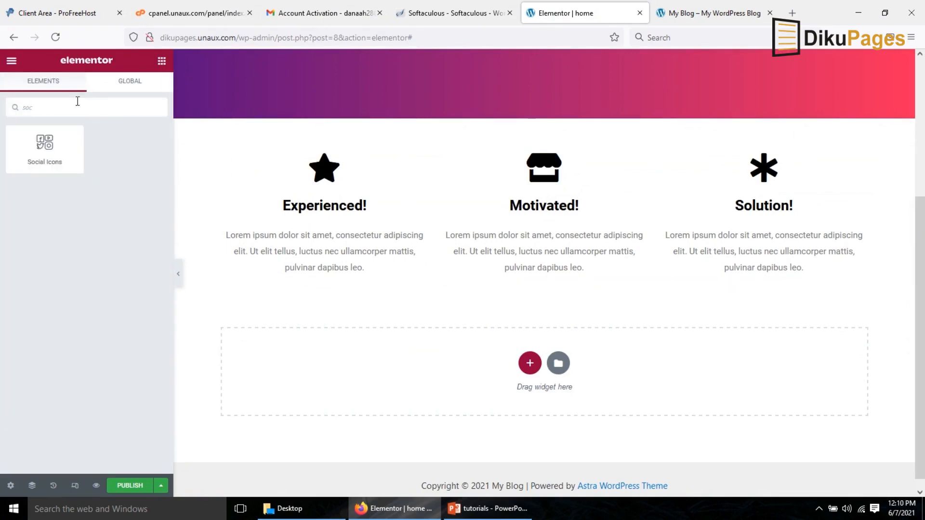
drag(57, 147, 466, 357)
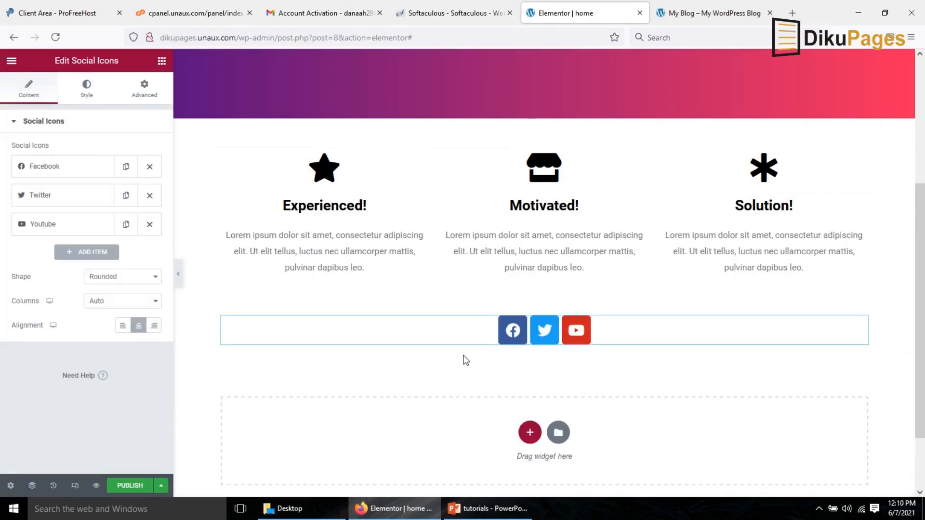
Add a fourth social icon item and change its icon to LinkedIn.
click(70, 170)
click(62, 285)
click(84, 173)
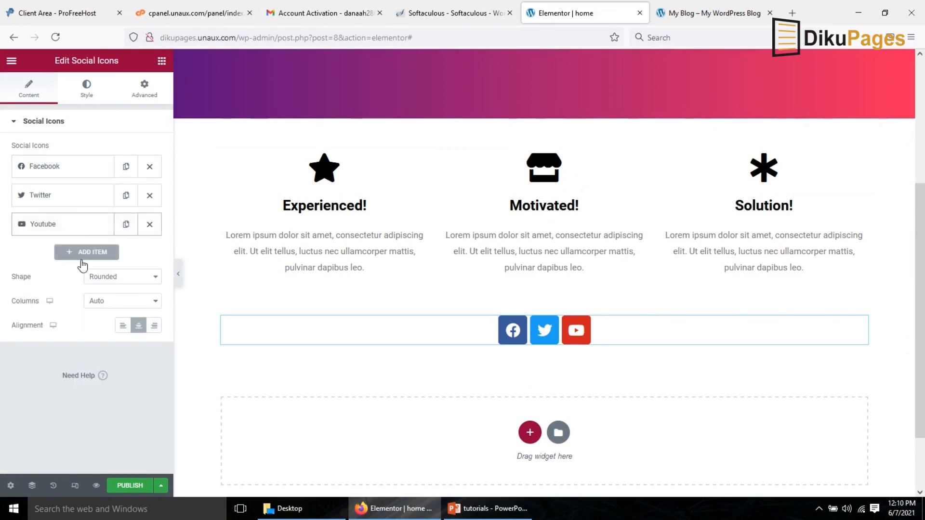
click(96, 256)
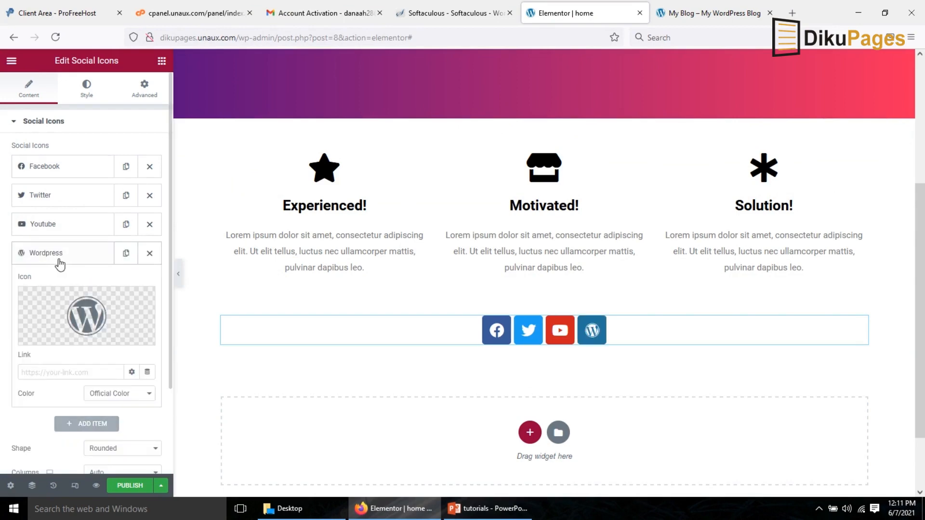
click(77, 303)
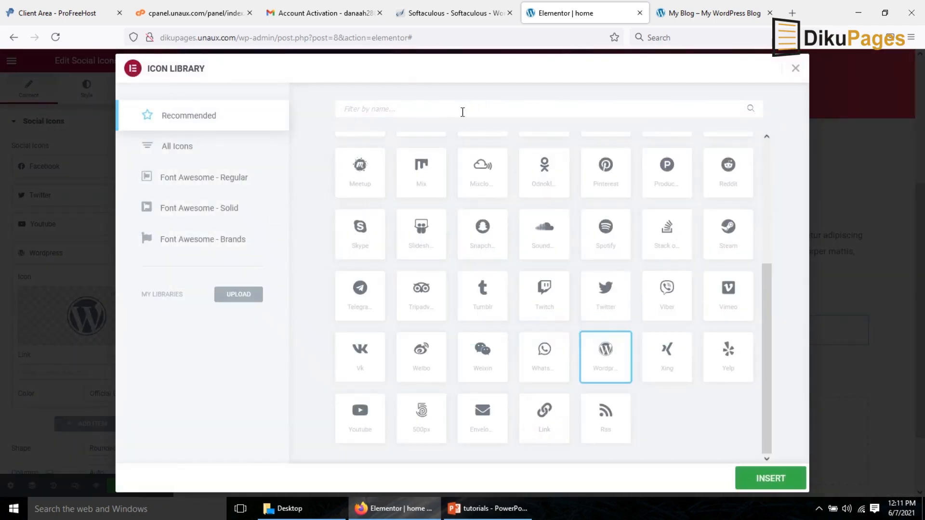
text(link)
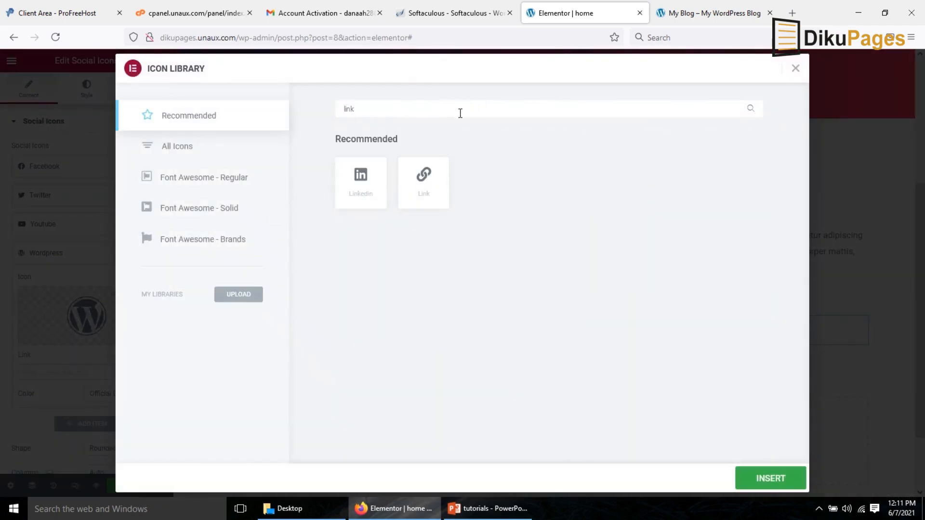
click(362, 193)
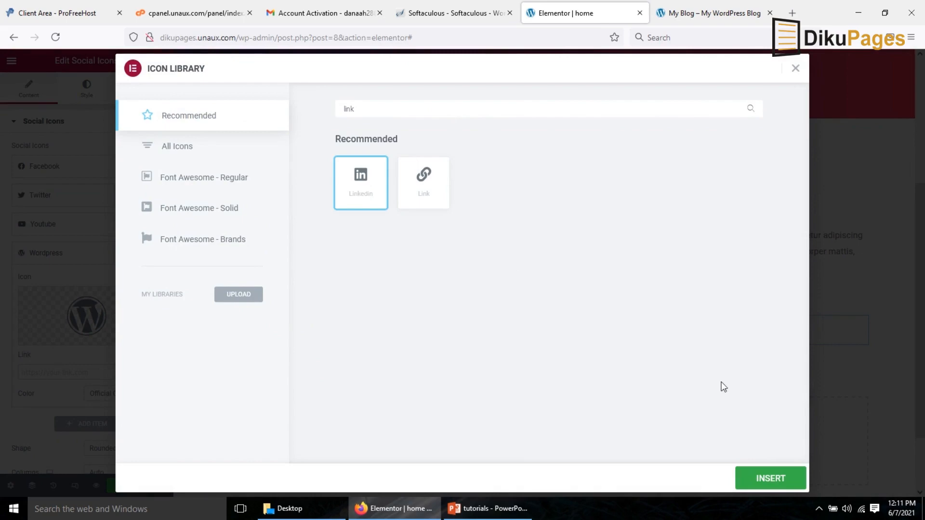
click(752, 480)
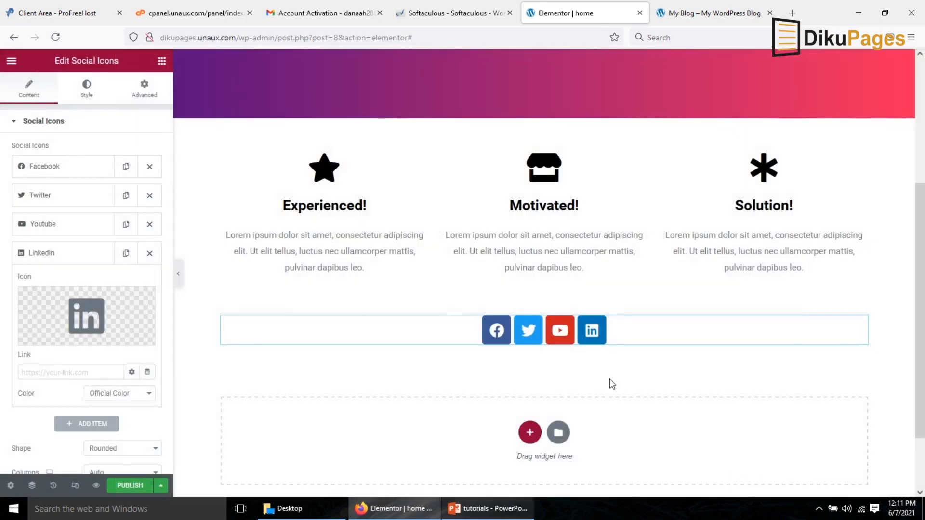
click(39, 259)
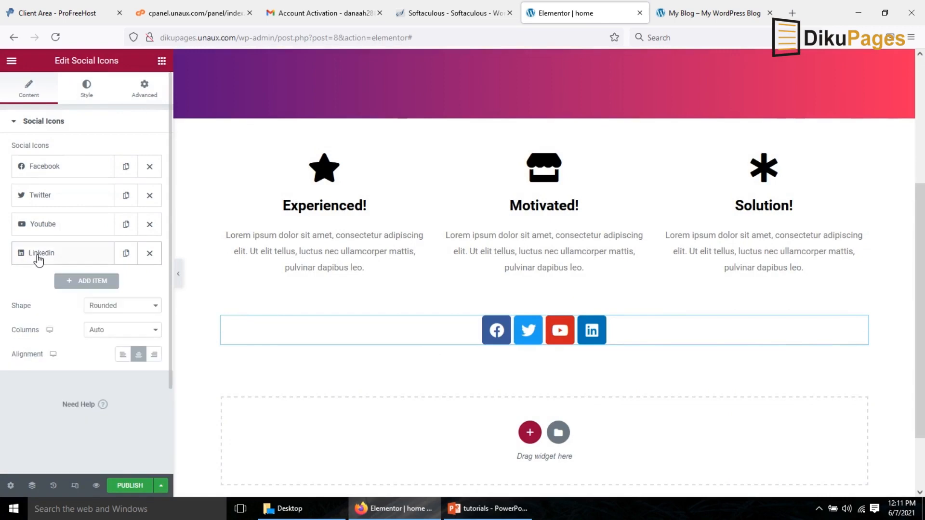
Add a Spacer widget below the social icons.
click(162, 61)
drag(128, 331, 414, 454)
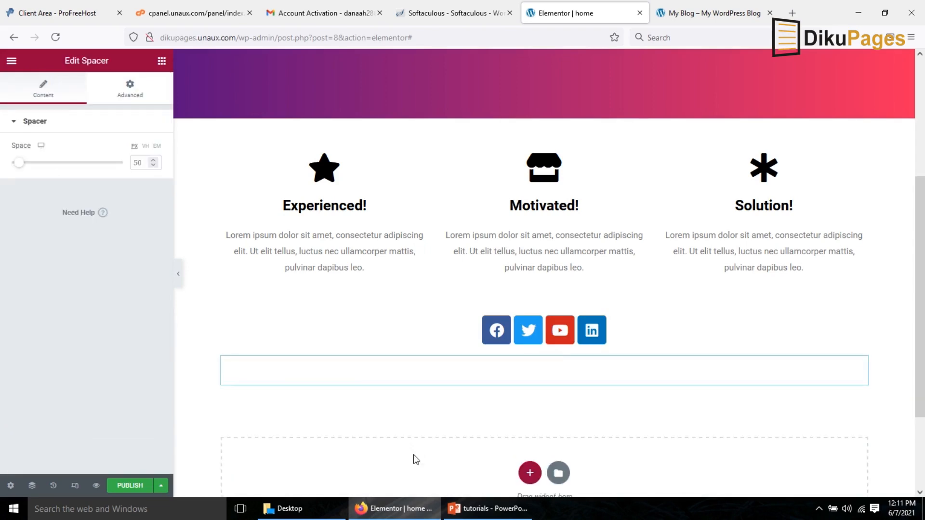
Give the social icons section a classic background in light grey #E6E6E6.
click(545, 308)
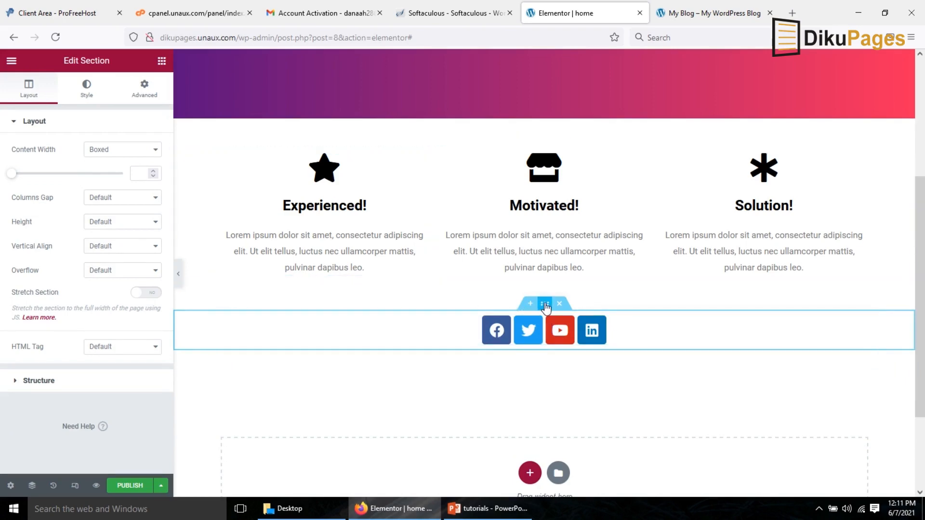
click(86, 92)
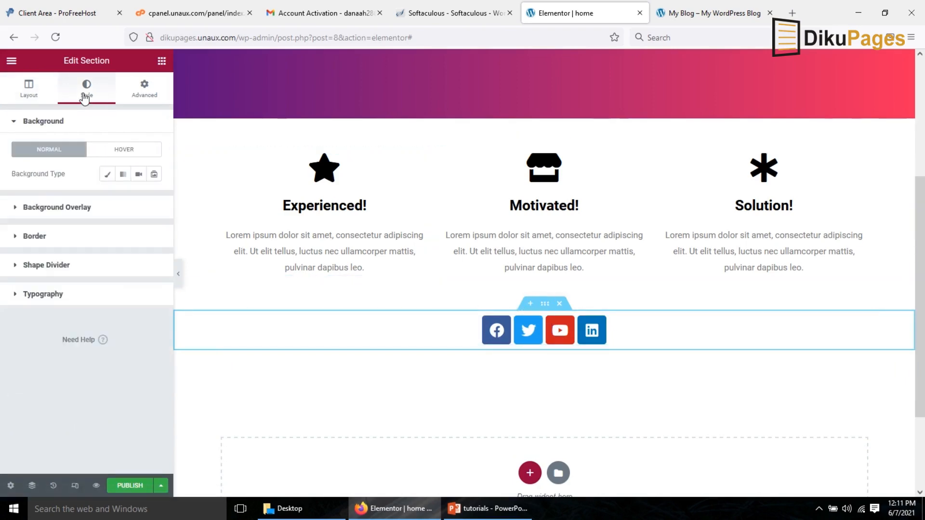
click(108, 176)
click(154, 198)
drag(85, 285, 21, 250)
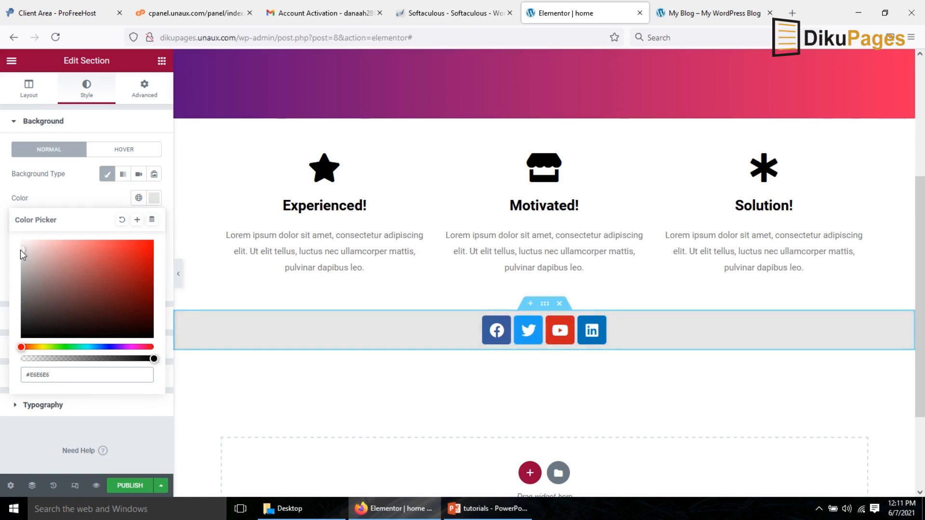
Set the social icons section's height to Min Height of 400 px and publish the page.
click(26, 89)
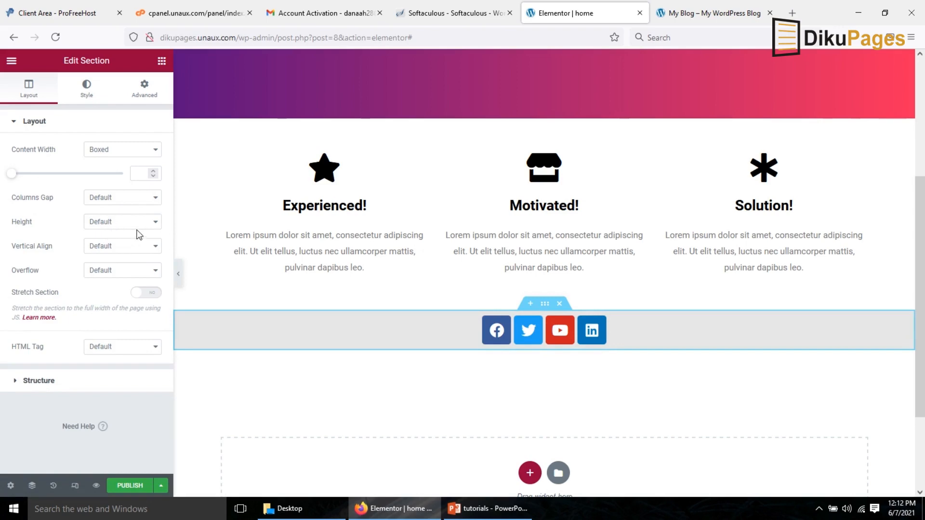
click(109, 223)
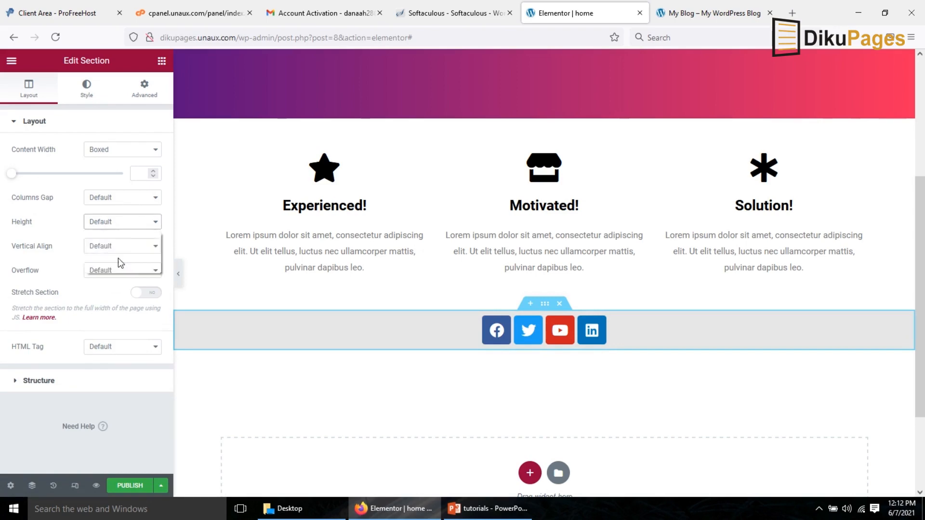
click(118, 264)
drag(923, 242, 924, 263)
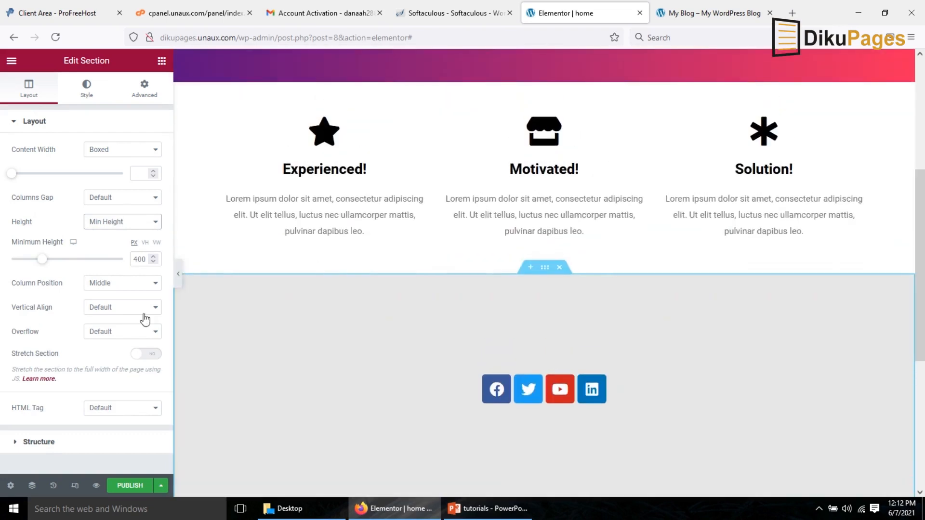
click(124, 488)
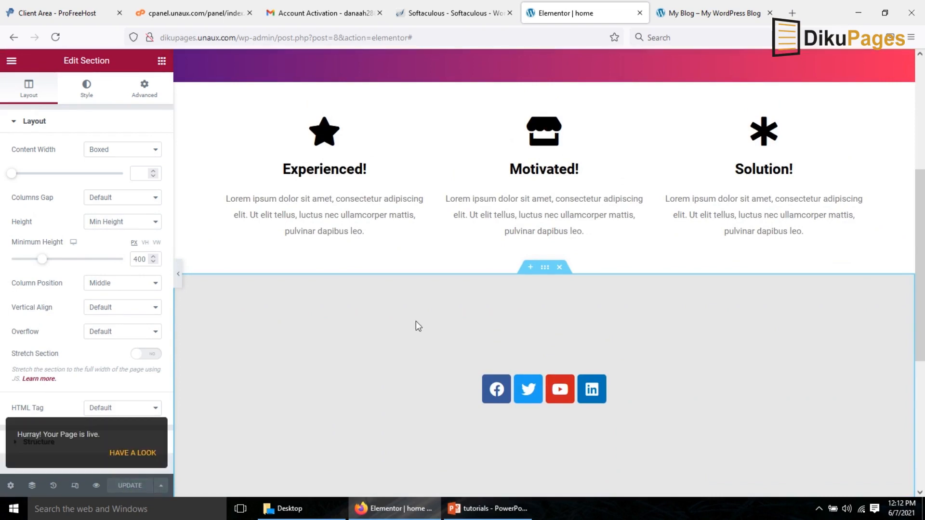
In the dashboard's Reading settings, make the homepage display the static page "home" and save.
click(702, 16)
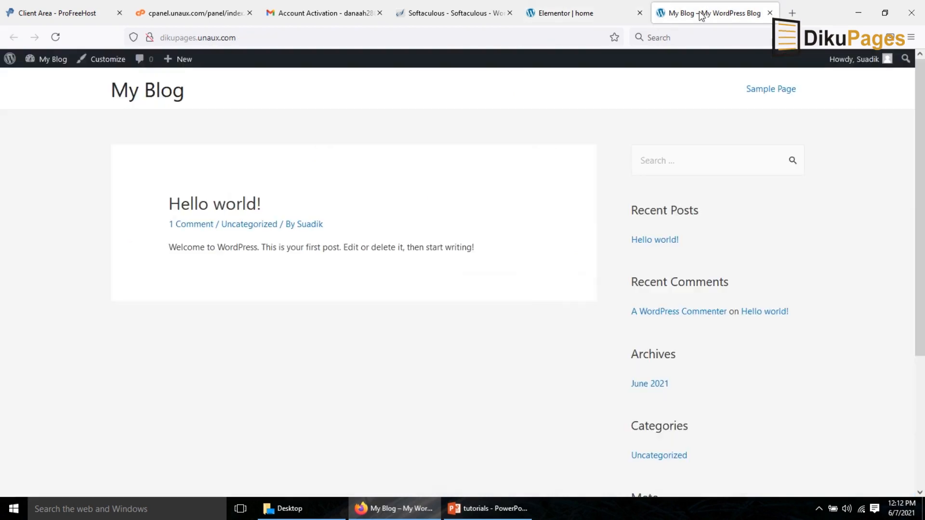
click(155, 92)
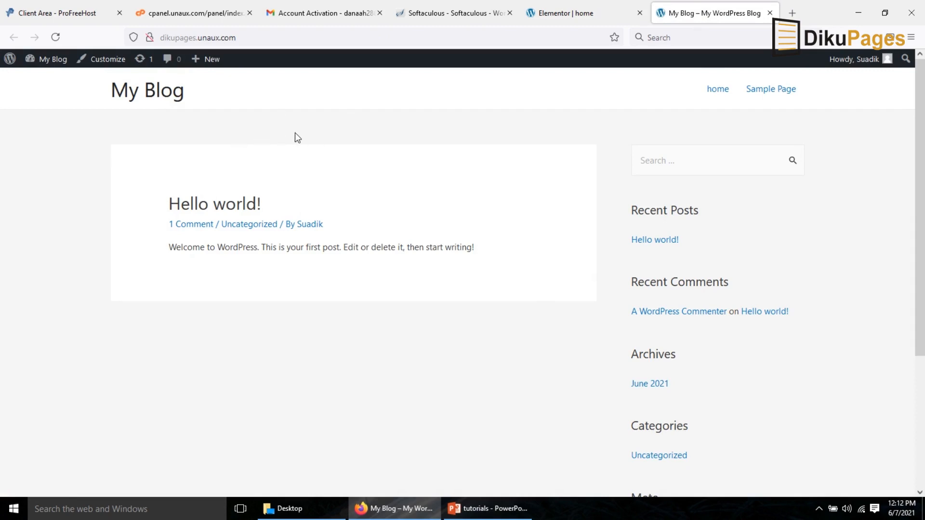
mouse_move(50, 63)
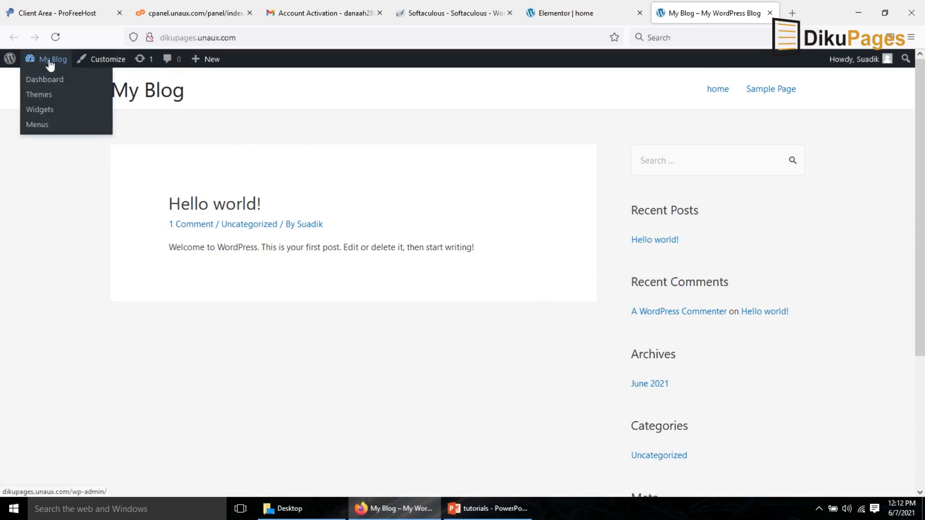
click(48, 82)
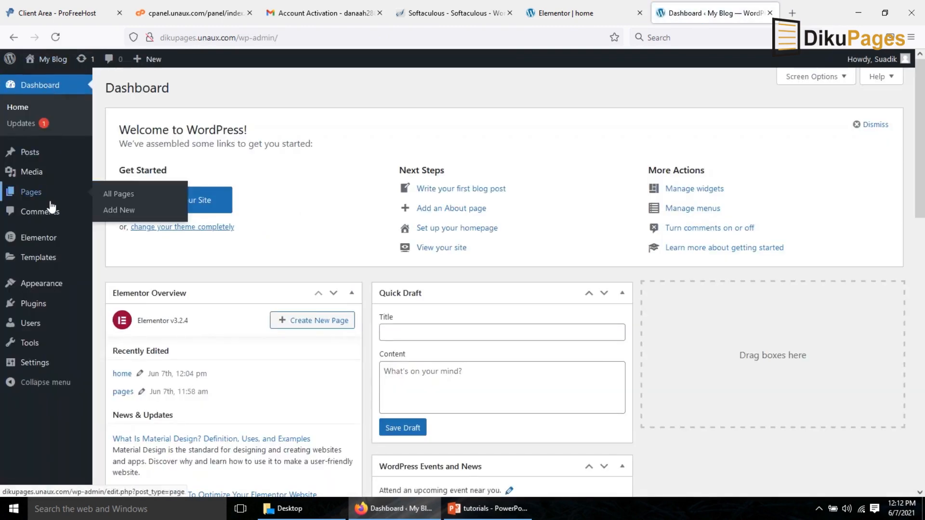
mouse_move(32, 371)
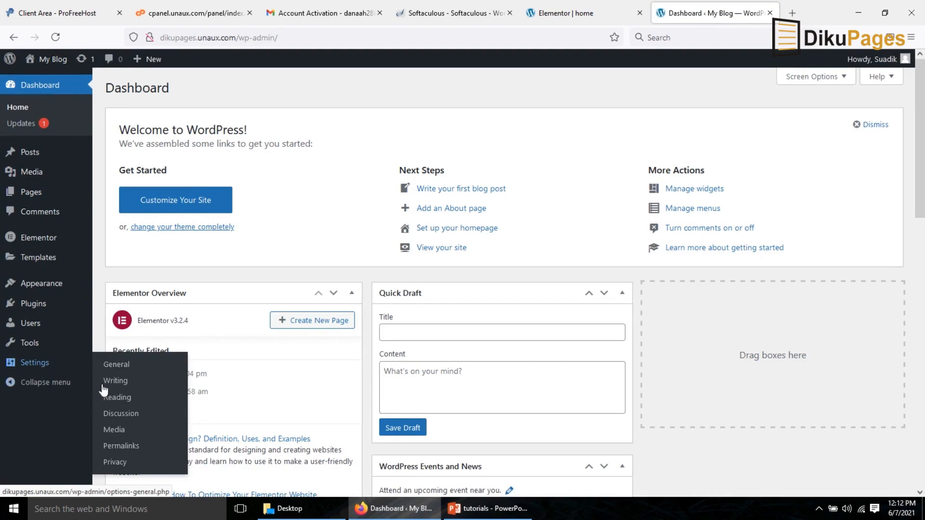
click(121, 404)
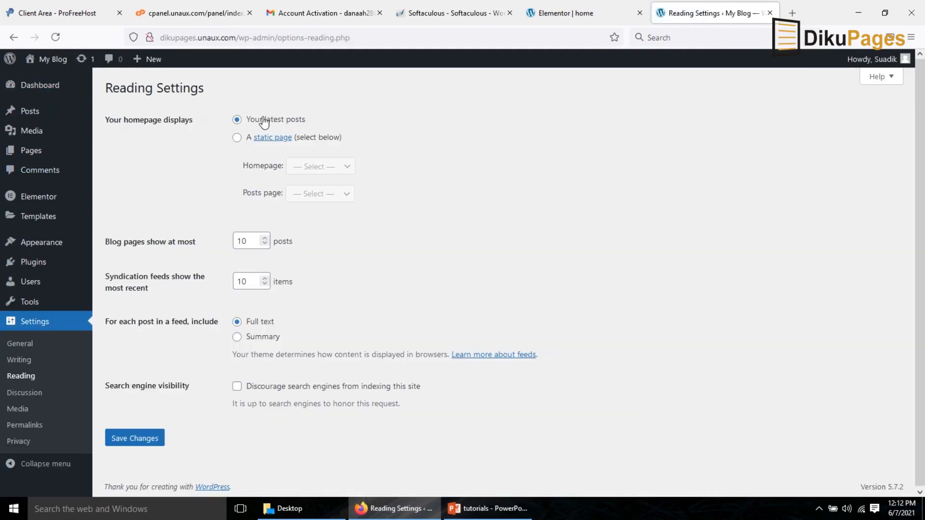
click(236, 139)
click(326, 170)
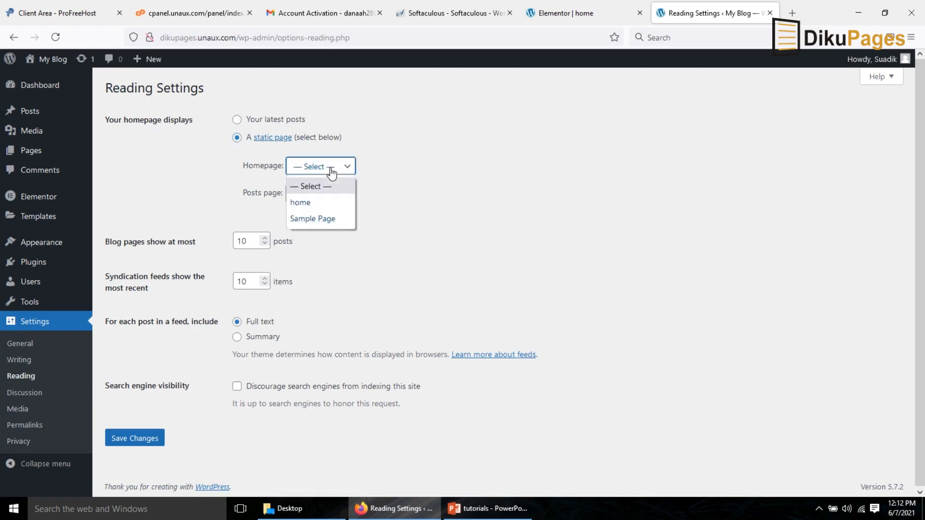
click(321, 201)
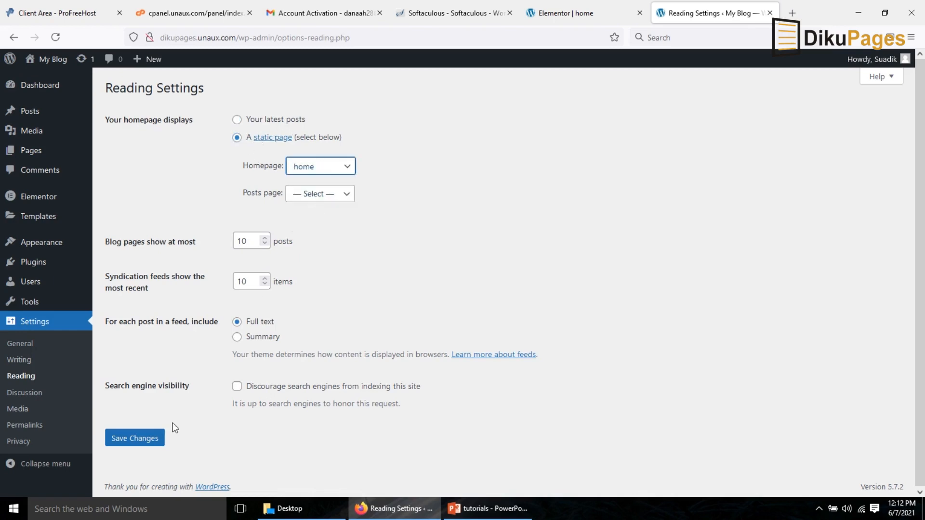
click(137, 444)
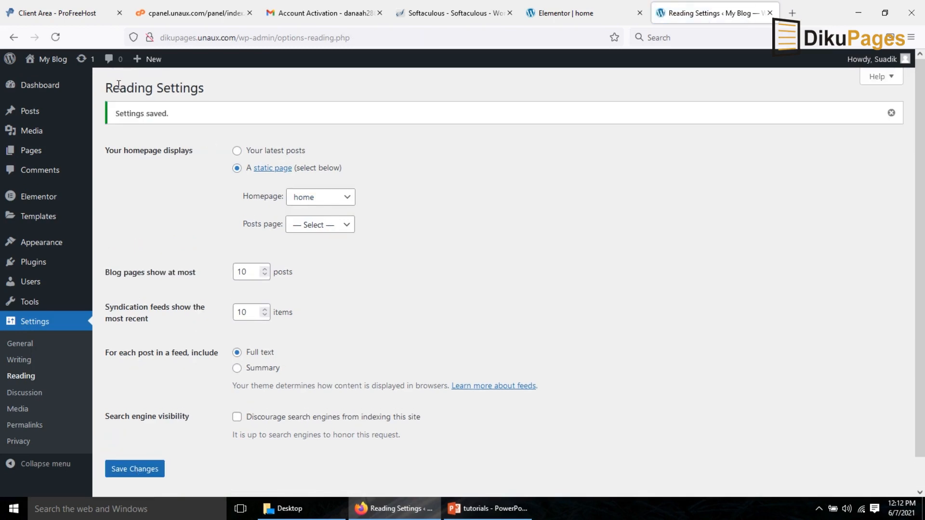
Open the site in a new tab and scroll through the published home page.
mouse_move(56, 63)
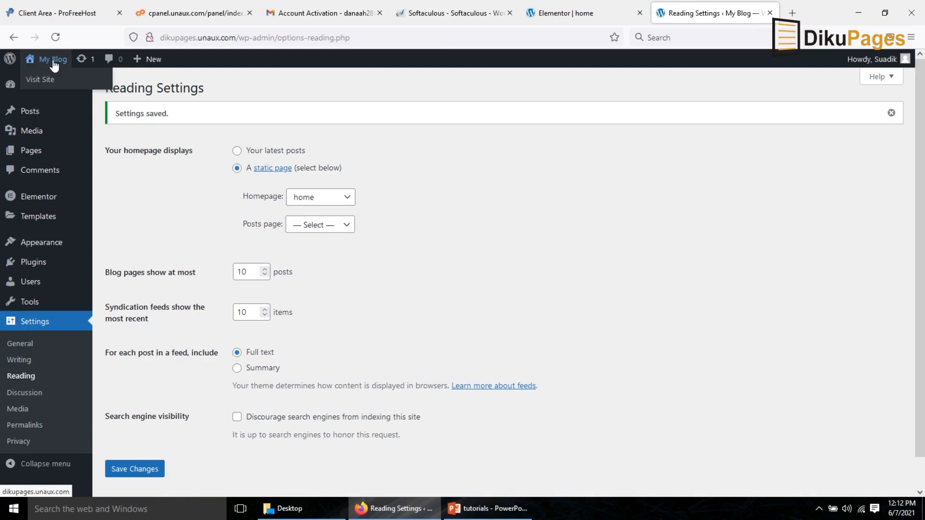
right_click(54, 66)
click(81, 73)
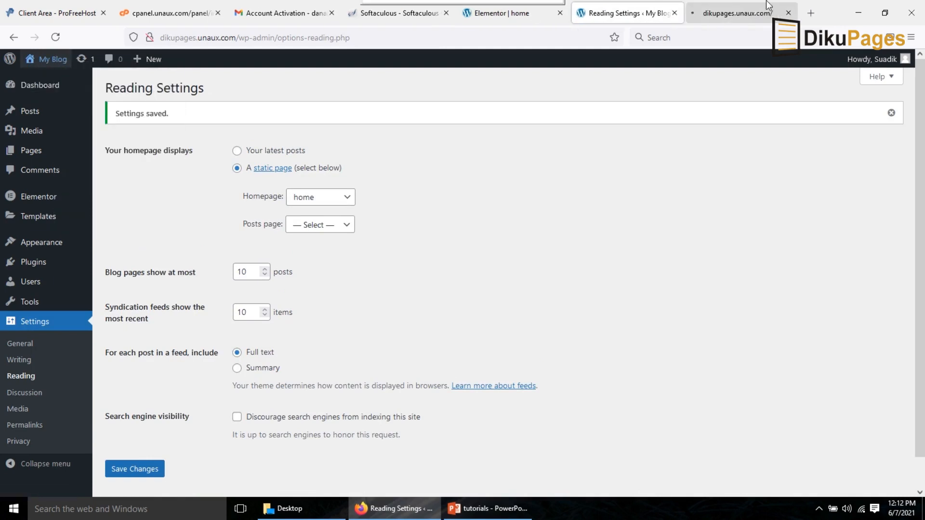
click(733, 11)
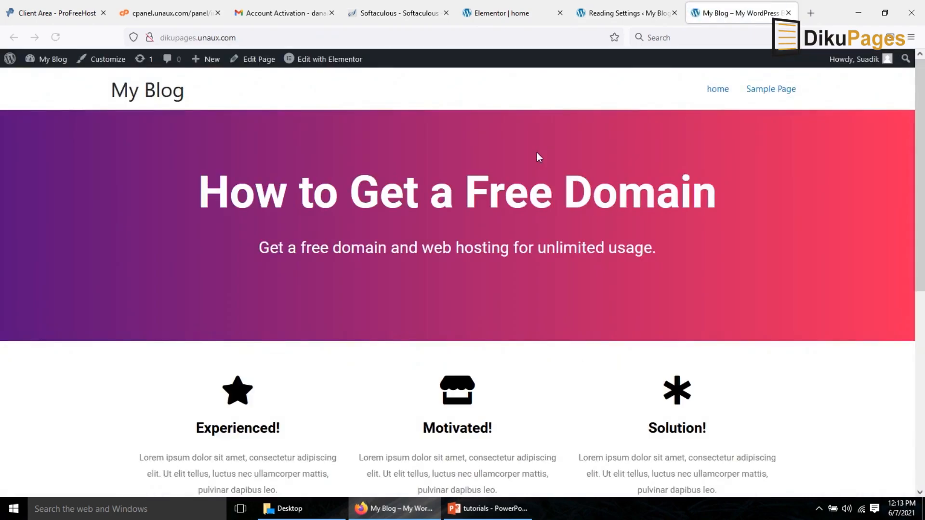
drag(921, 149, 923, 347)
drag(924, 437, 923, 41)
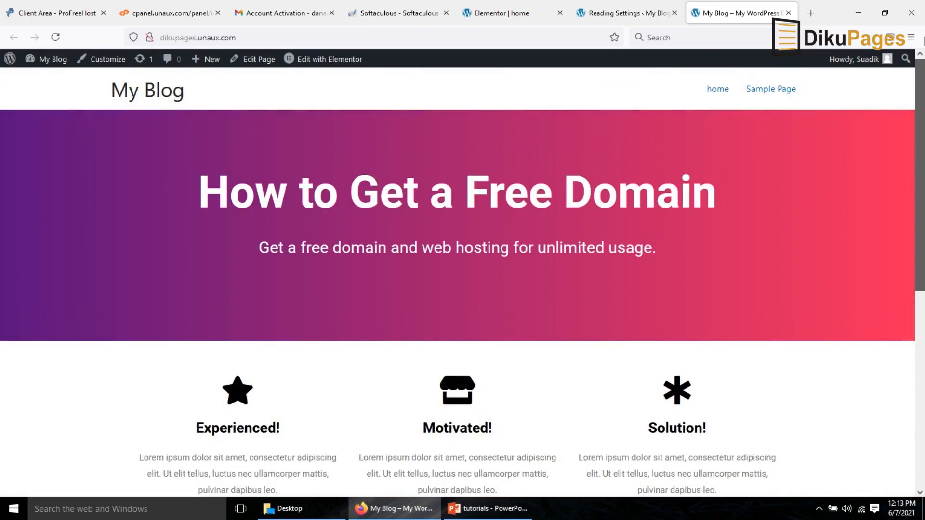